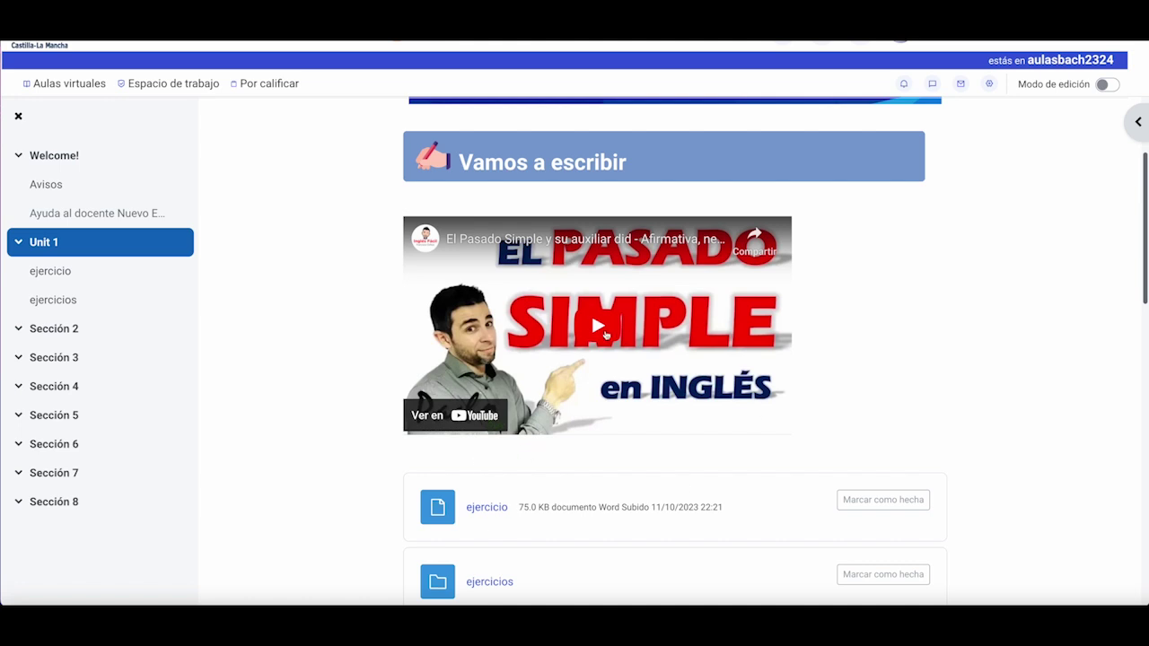
Step: Look through the Unit 1 resources, including the embedded videos, the ejercicio document and the ejercicios folder
scroll(554, 396, down, 3)
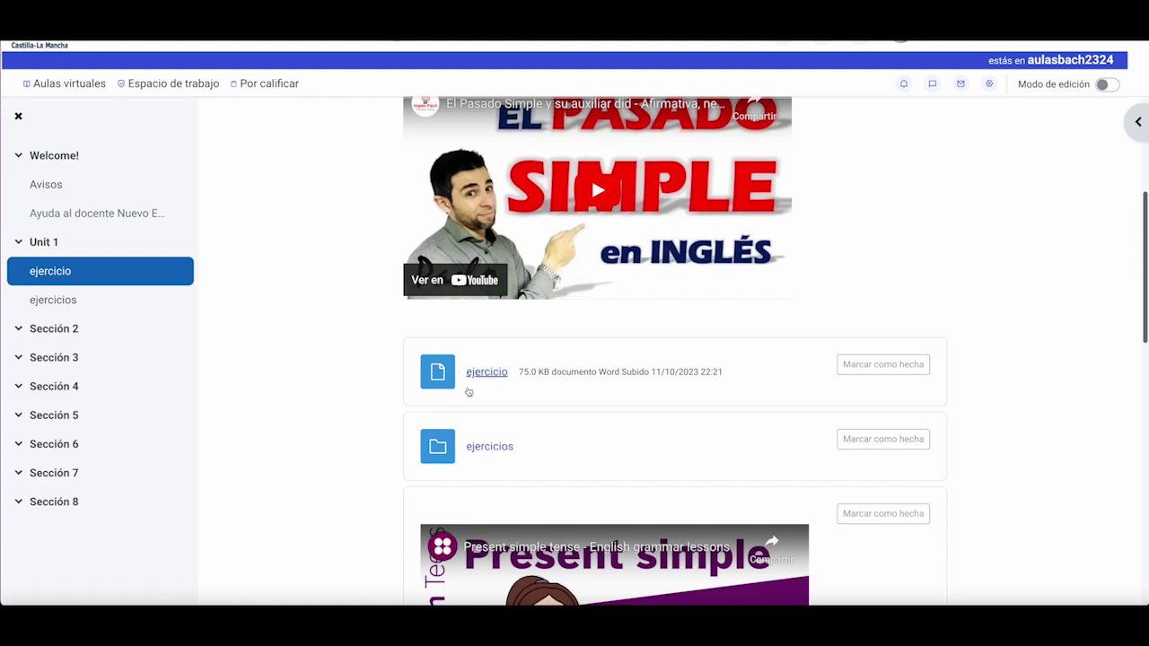
scroll(516, 453, down, 1)
scroll(516, 453, down, 10)
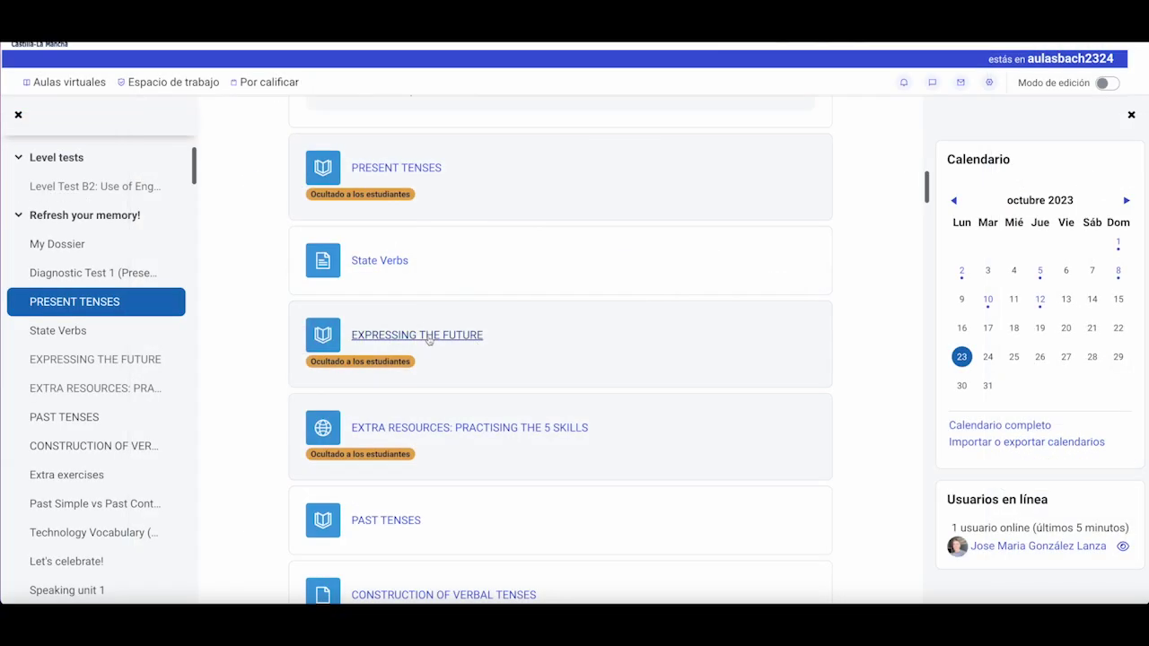
Step: Open the book EXPRESSING THE FUTURE and read its Will / Shall and Present Continuous chapters
click(429, 356)
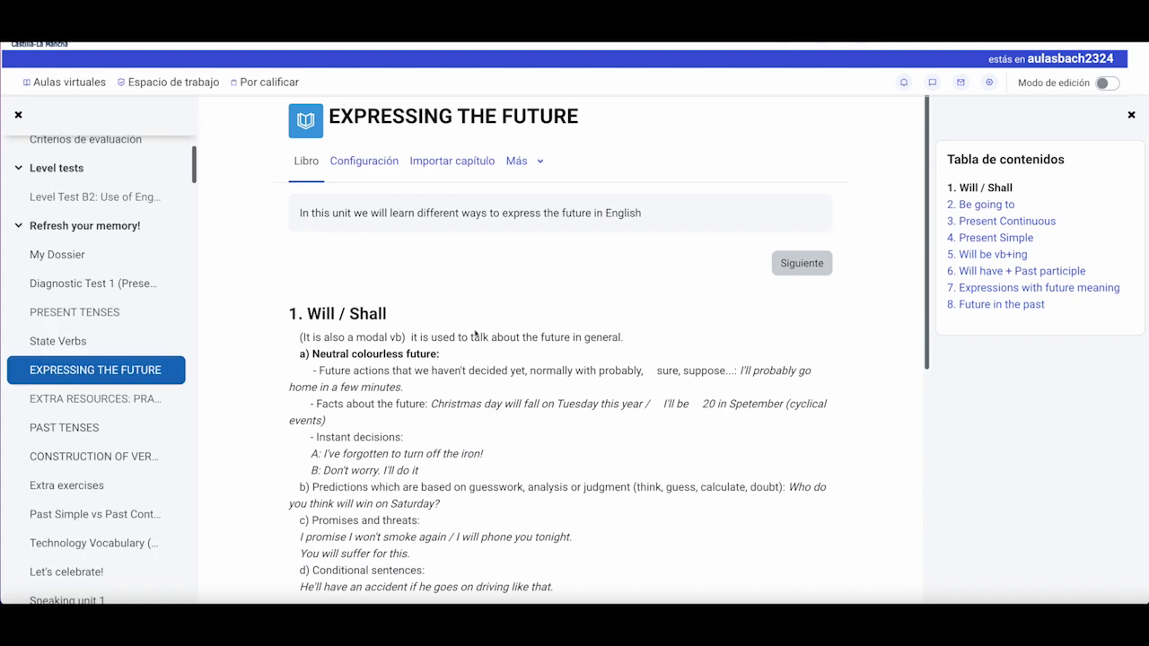
scroll(476, 334, down, 1)
scroll(476, 333, down, 1)
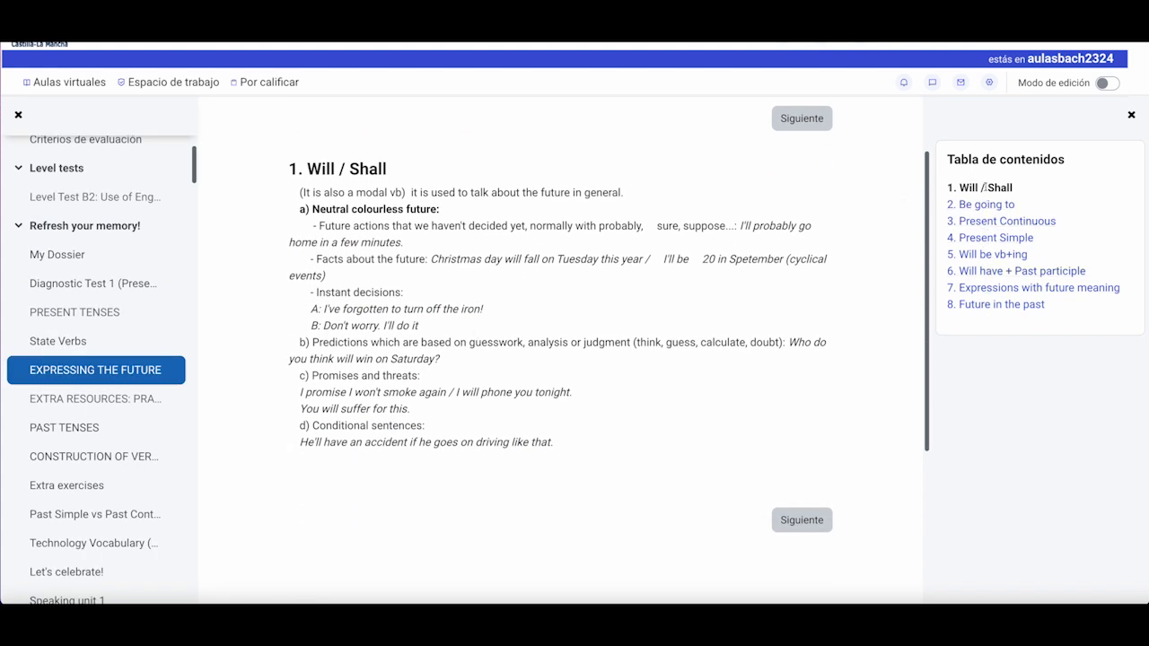
click(988, 221)
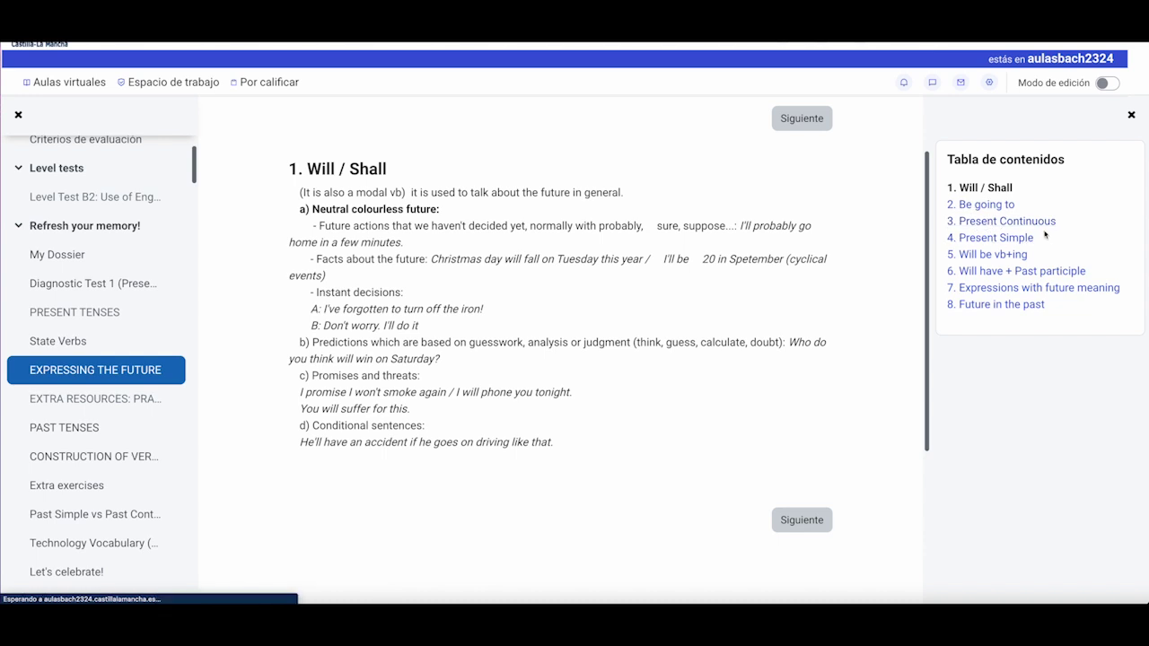
scroll(483, 308, down, 4)
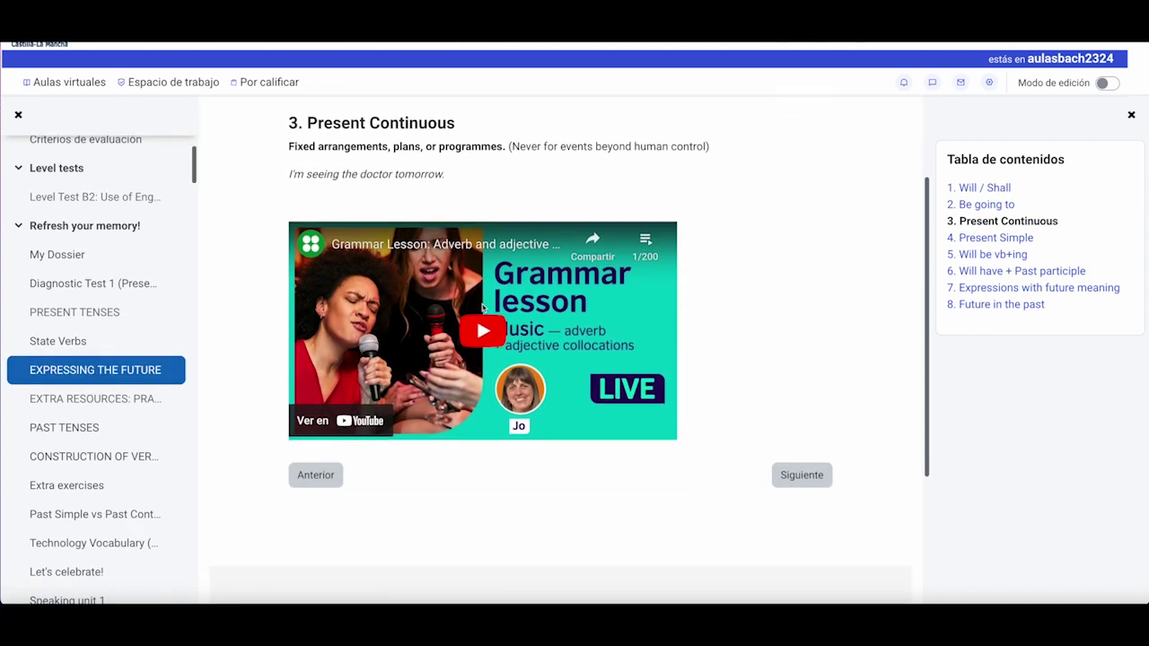
scroll(692, 296, up, 1)
scroll(692, 295, up, 2)
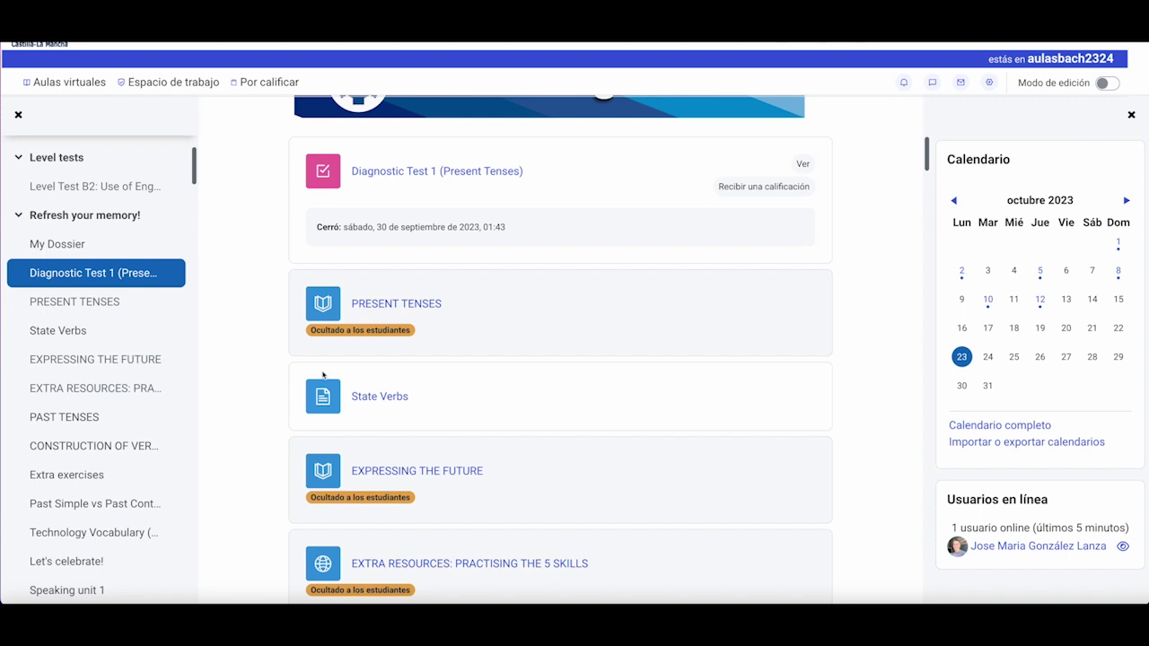
Step: Open the State Verbs page and examine its explanations, verb tables and embedded video
click(374, 400)
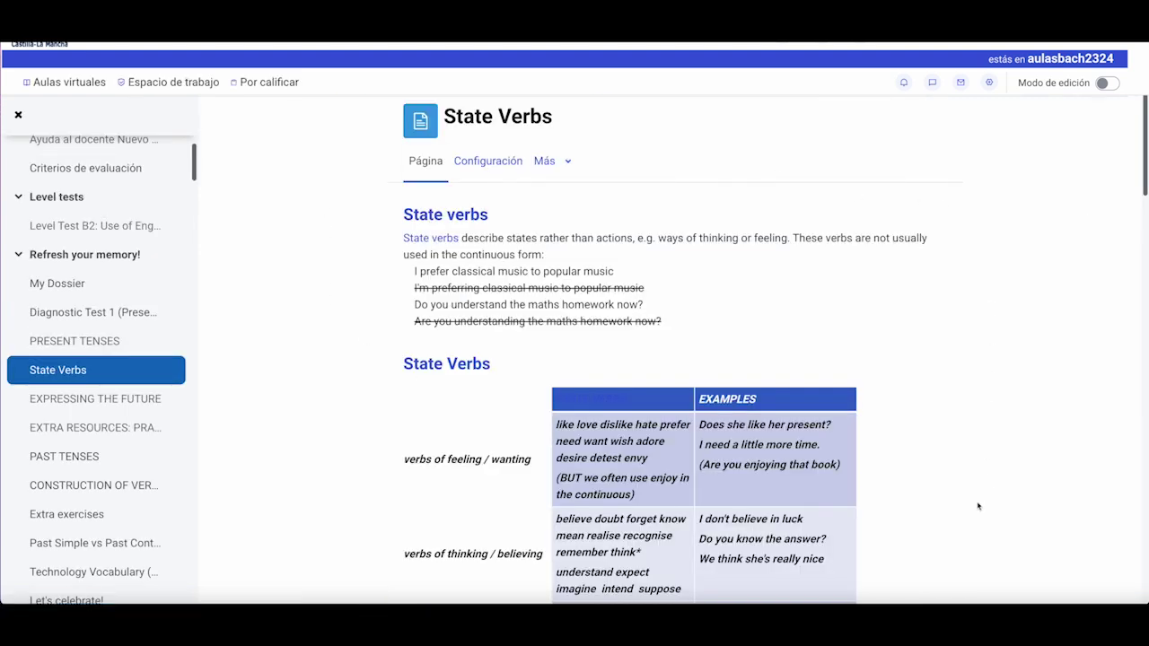
scroll(767, 295, down, 10)
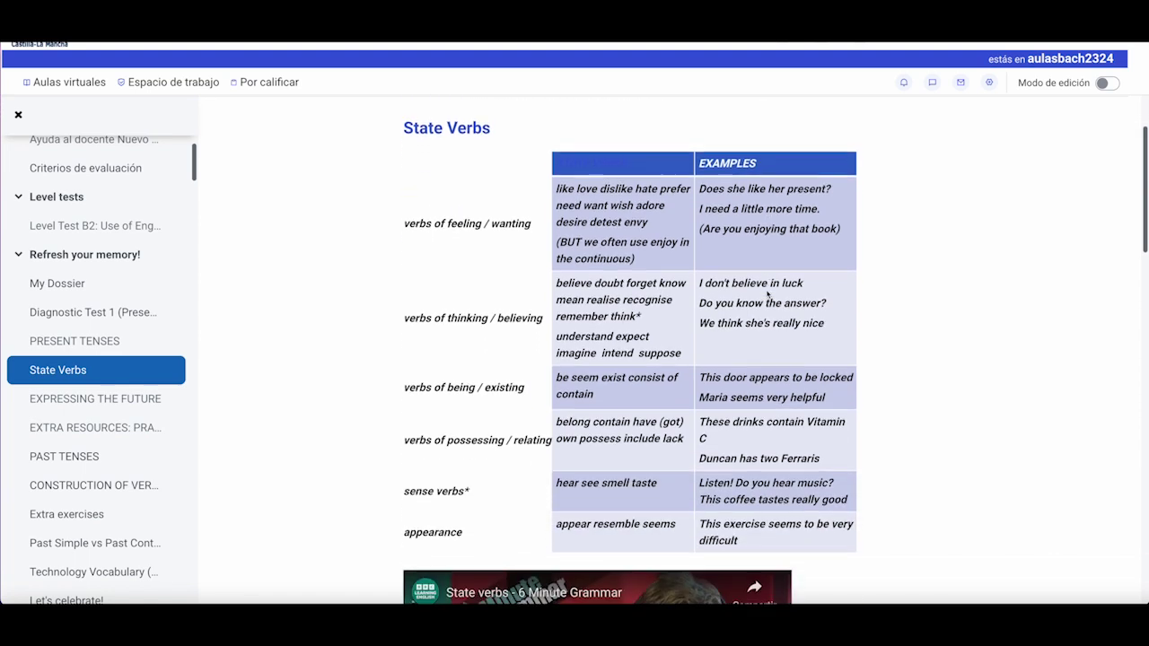
scroll(767, 294, down, 10)
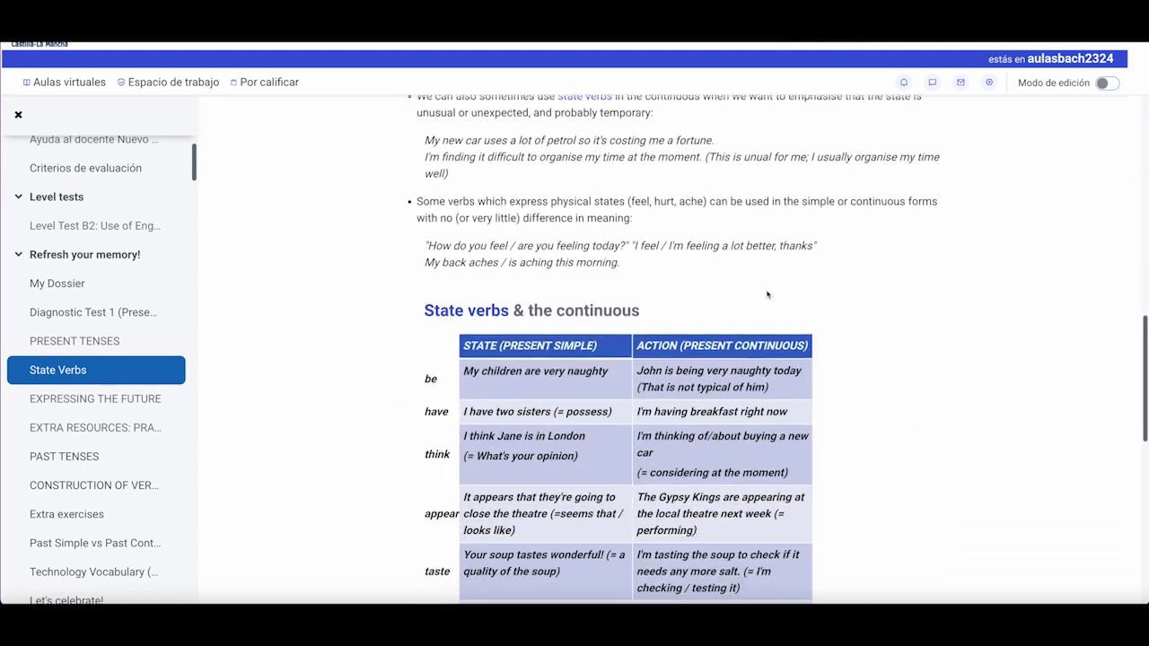
scroll(768, 295, down, 3)
scroll(768, 295, up, 8)
scroll(768, 295, up, 15)
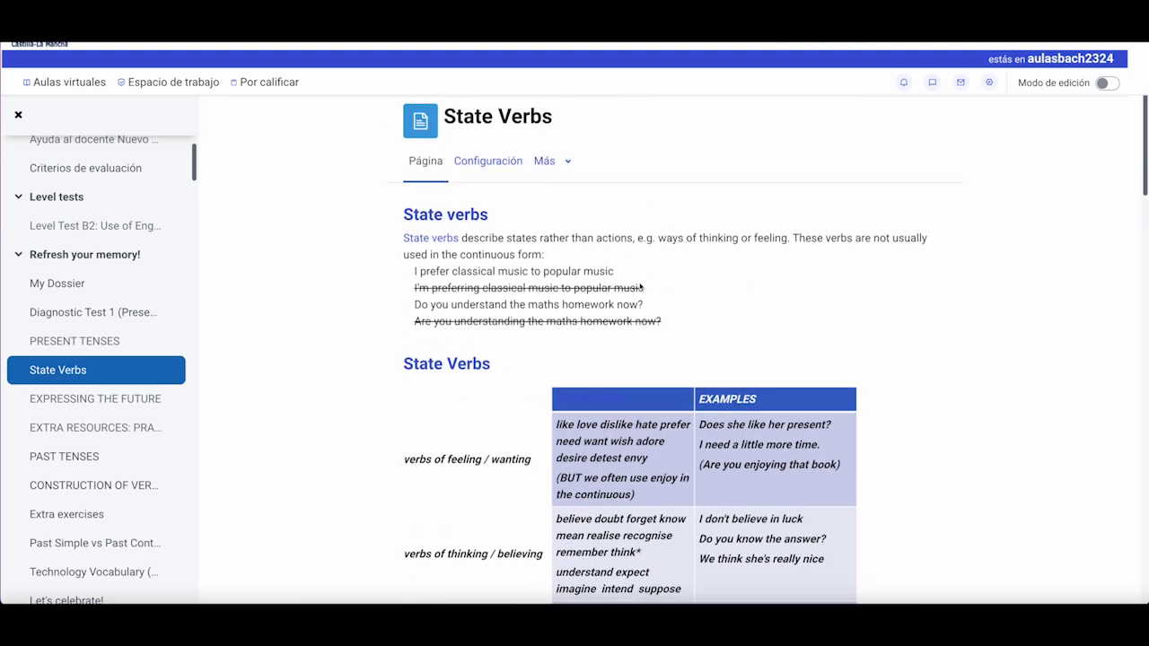
scroll(649, 285, down, 3)
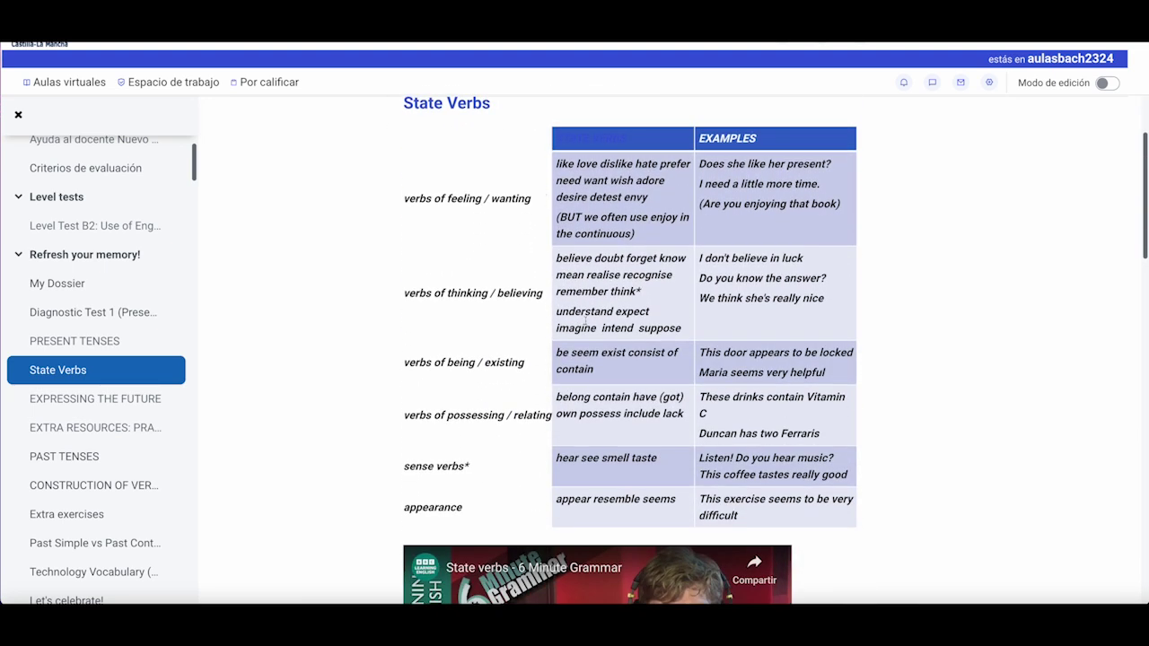
scroll(699, 368, down, 3)
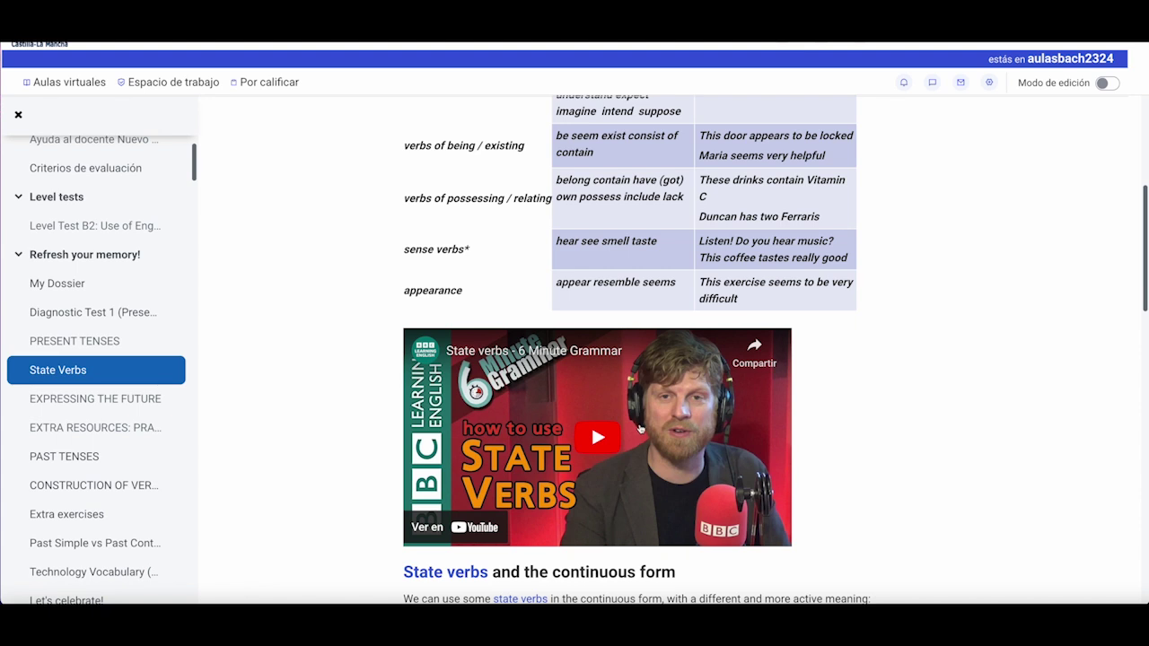
scroll(639, 429, up, 5)
scroll(639, 429, up, 1)
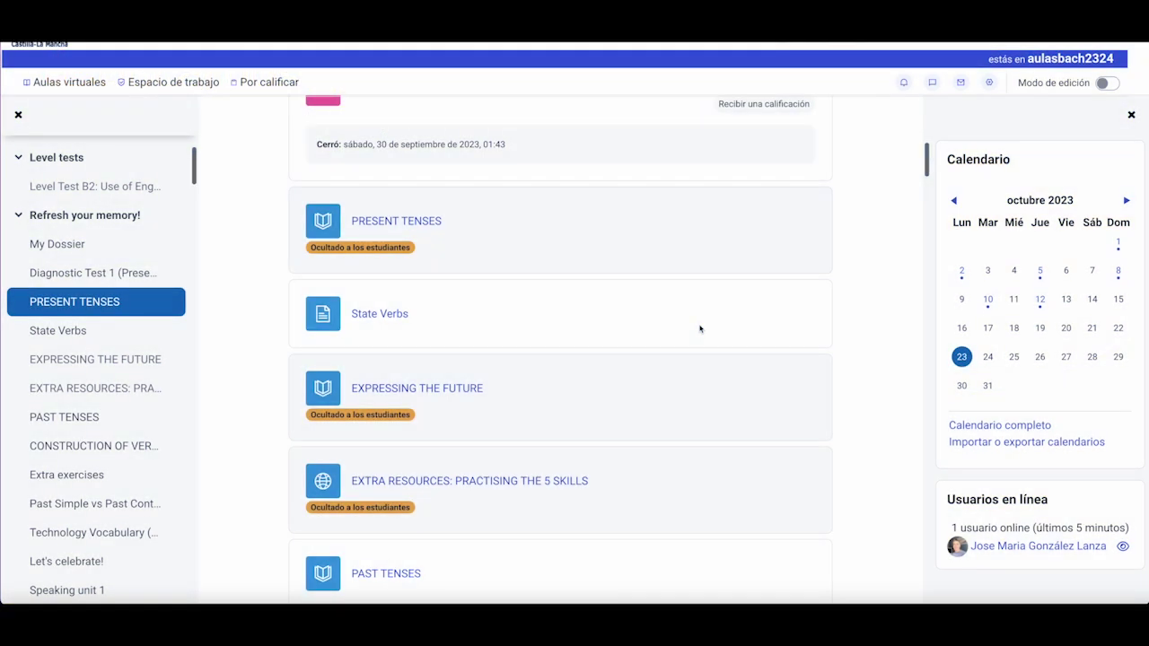
Step: Reopen the State Verbs page and review how its text, tables and video are combined from beginning to end
click(374, 320)
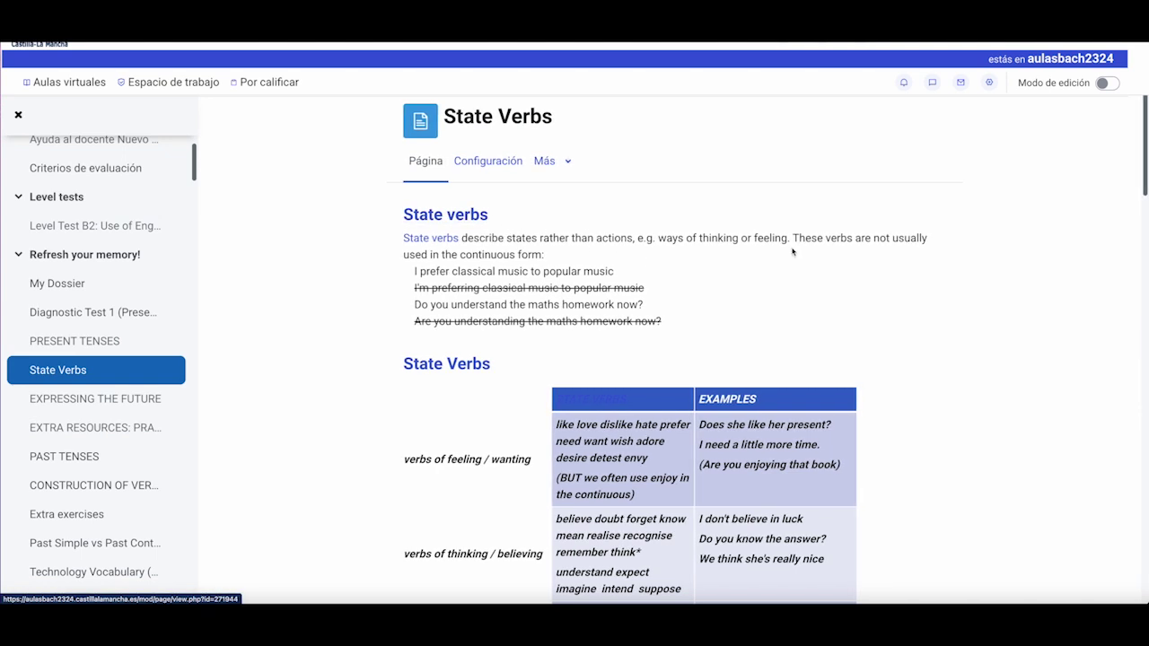
scroll(790, 250, down, 1)
scroll(790, 250, down, 8)
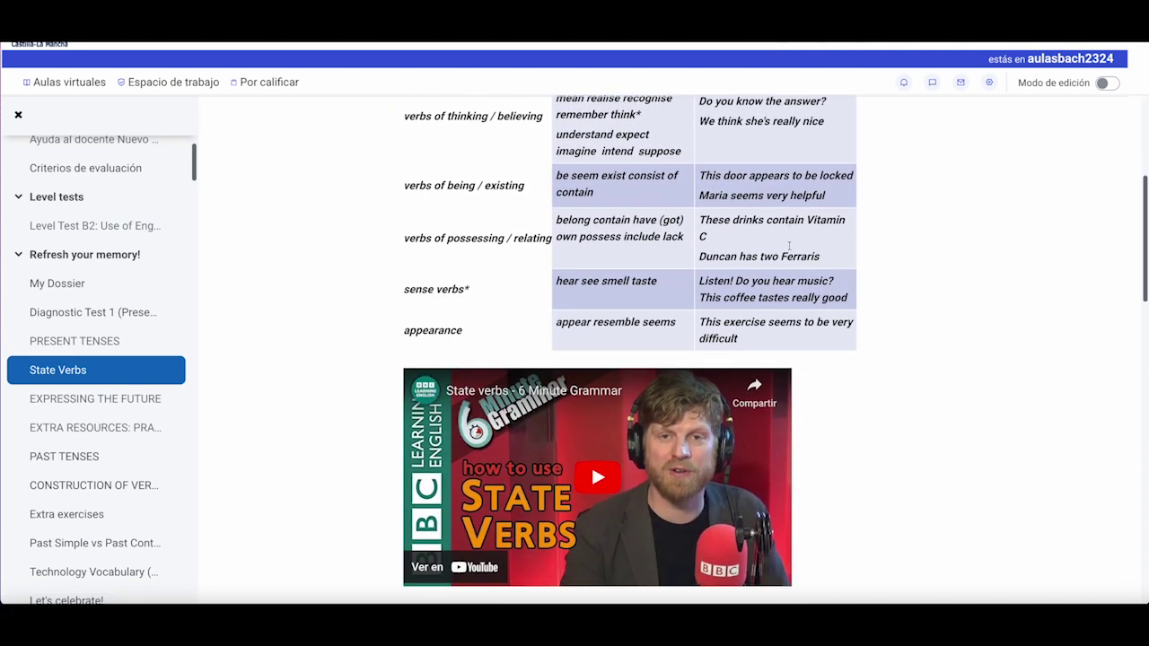
scroll(789, 245, down, 14)
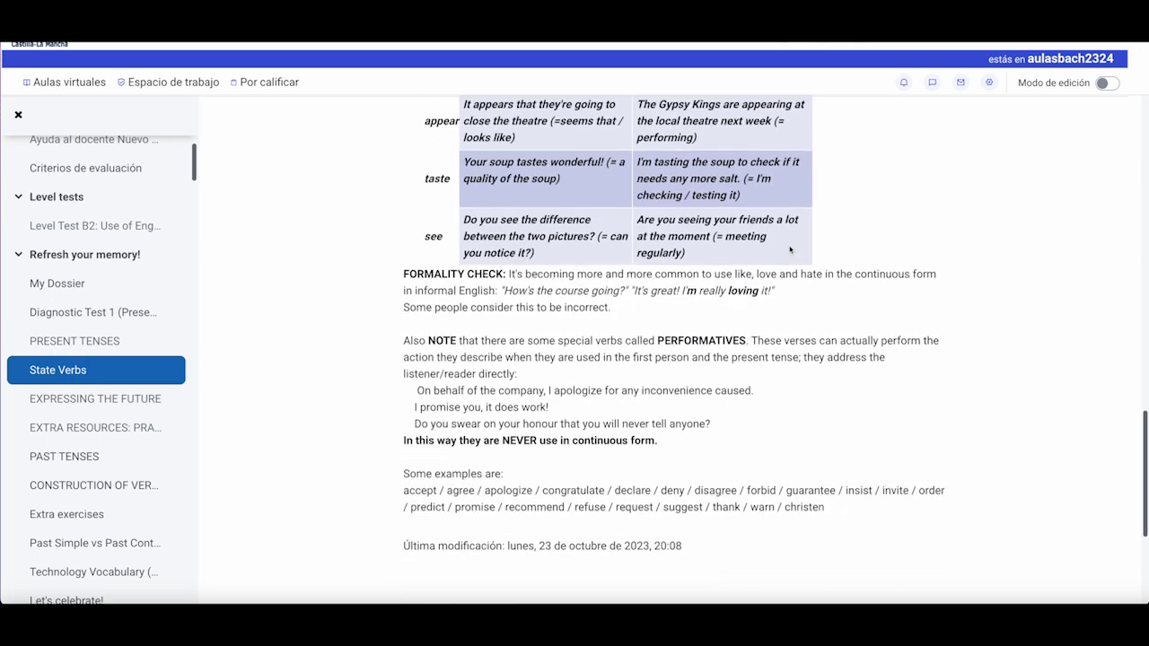
scroll(790, 250, up, 12)
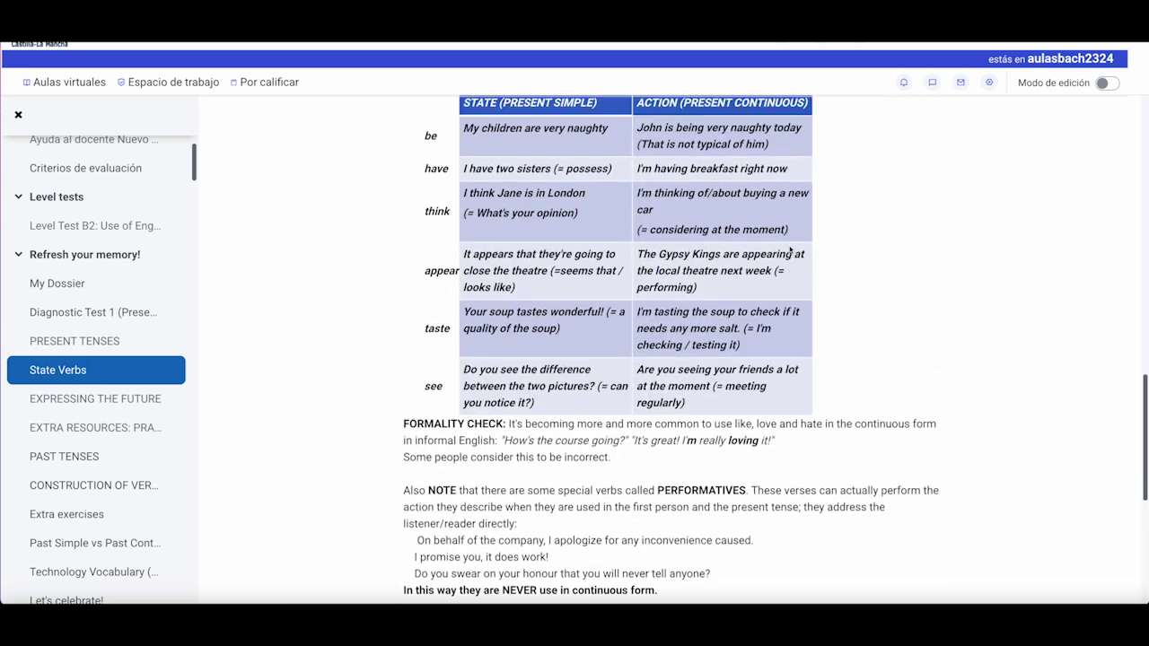
scroll(789, 245, down, 12)
scroll(789, 245, up, 8)
scroll(789, 246, up, 10)
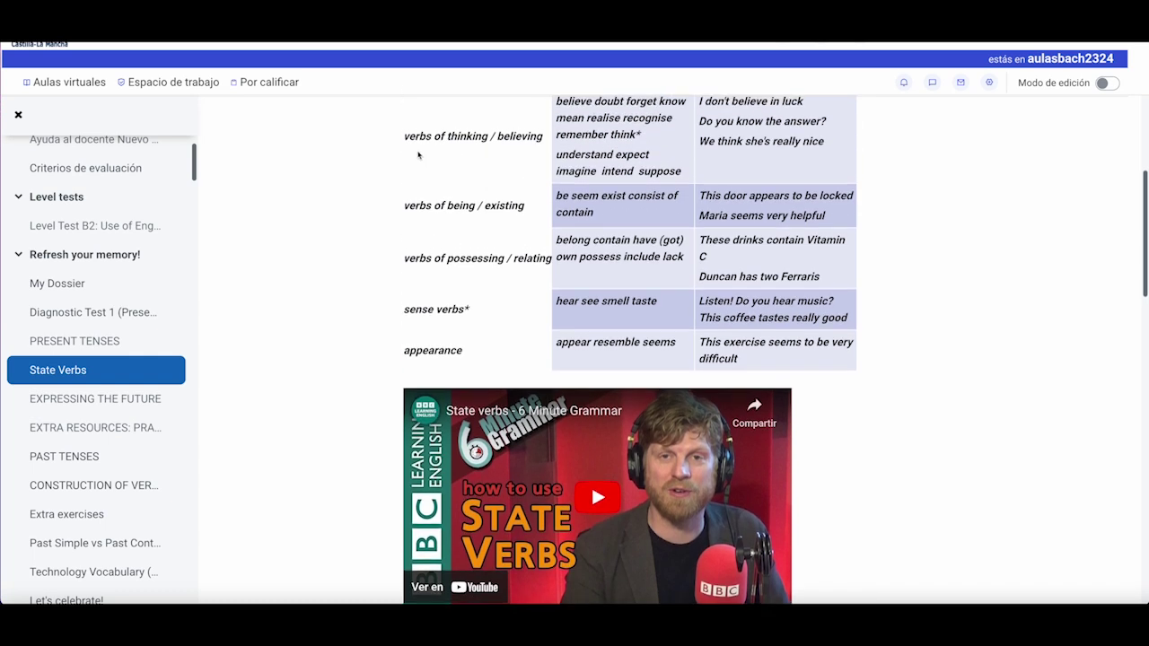
scroll(677, 171, down, 3)
scroll(631, 193, up, 8)
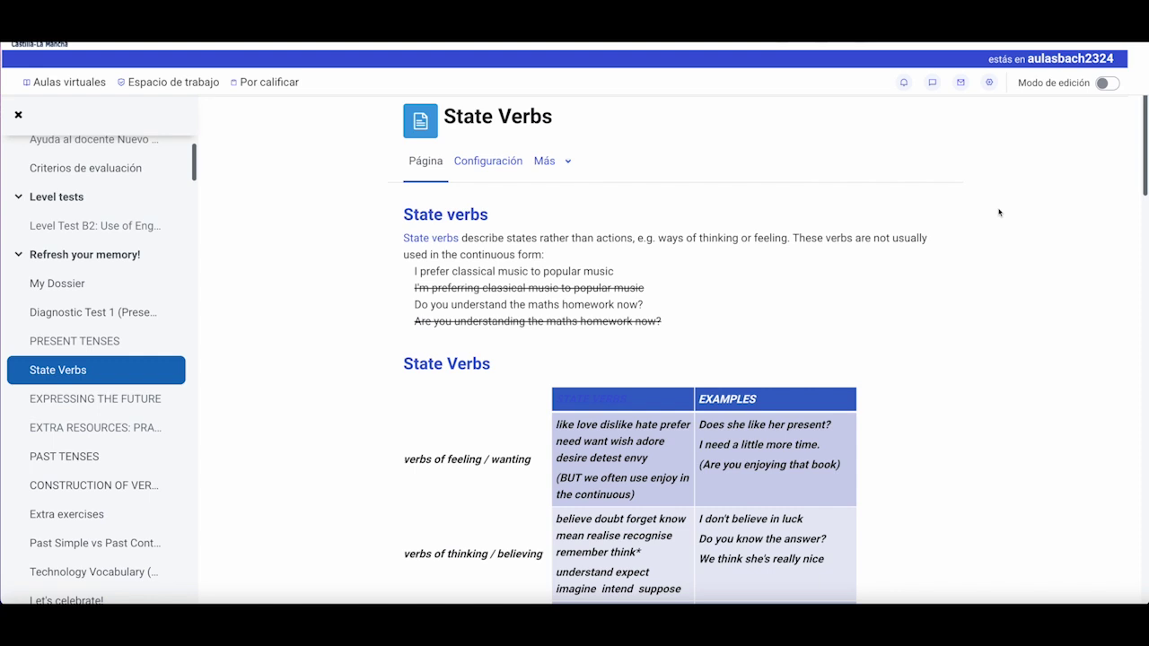
scroll(824, 275, down, 2)
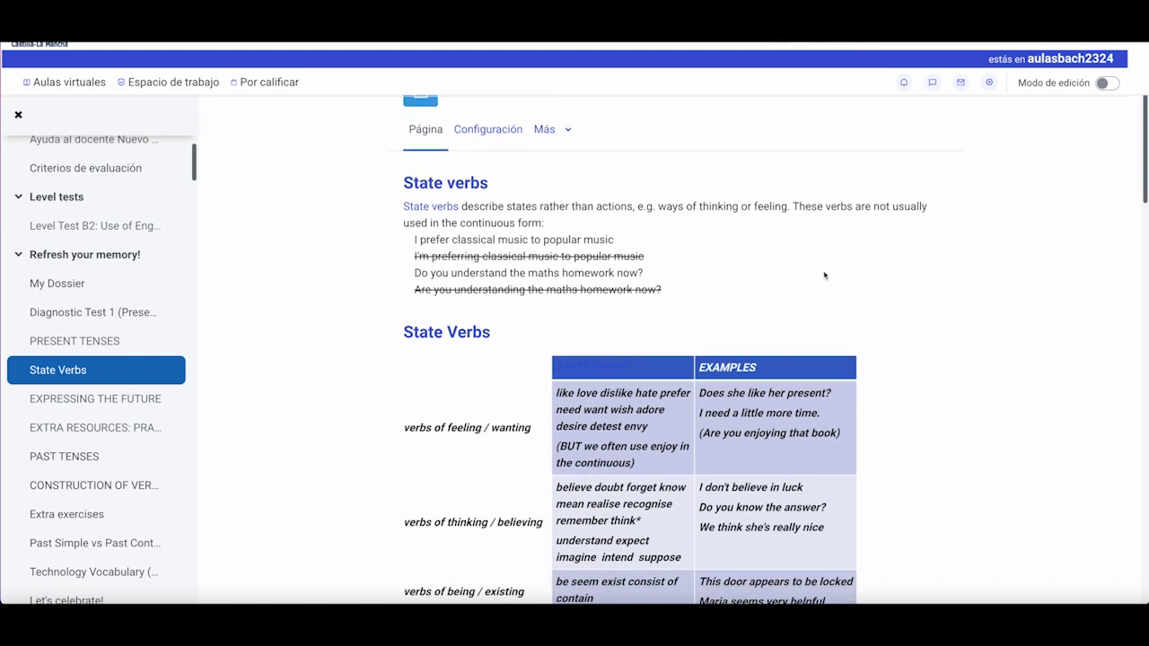
scroll(826, 275, down, 10)
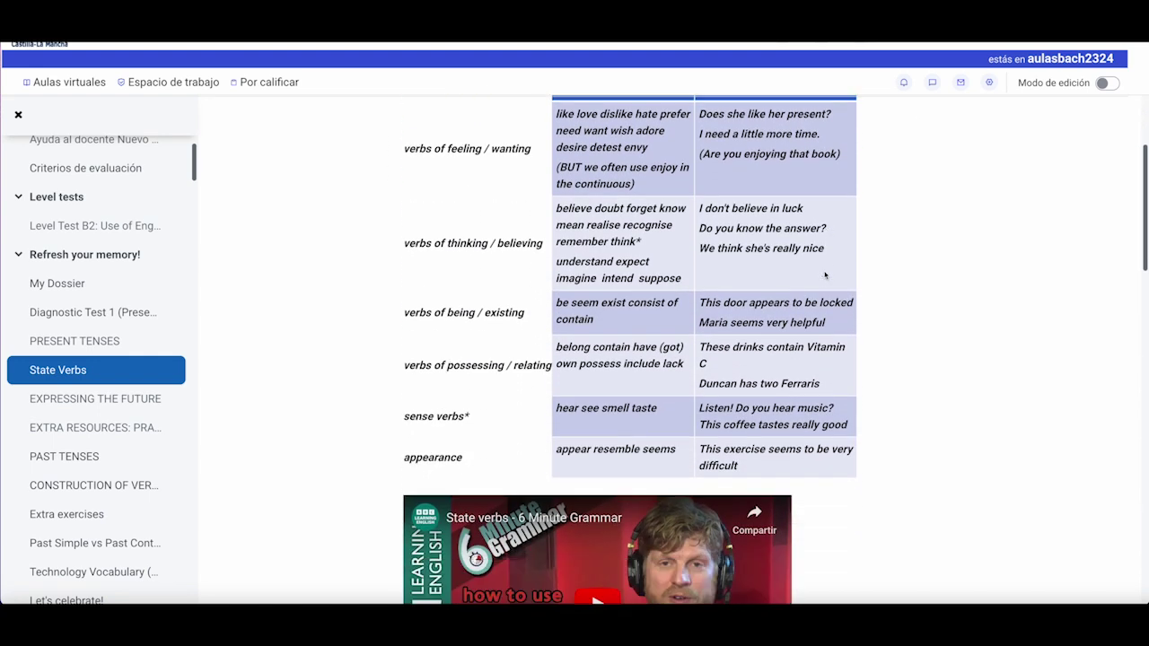
scroll(825, 275, down, 5)
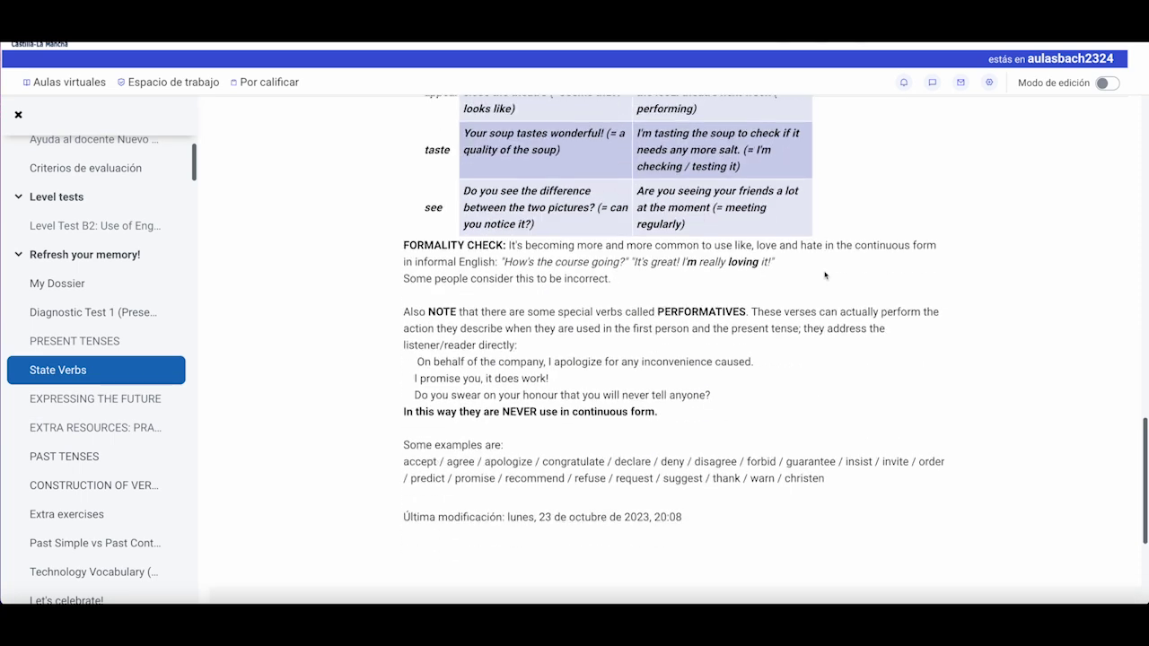
scroll(825, 275, up, 10)
scroll(825, 275, up, 3)
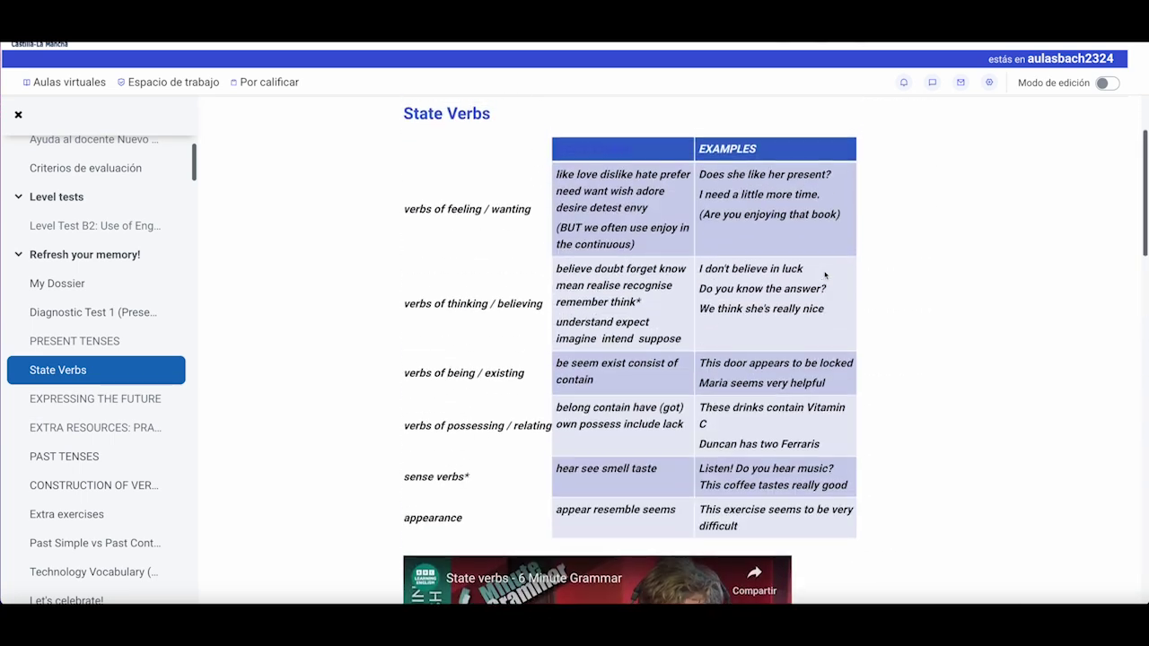
scroll(825, 275, down, 4)
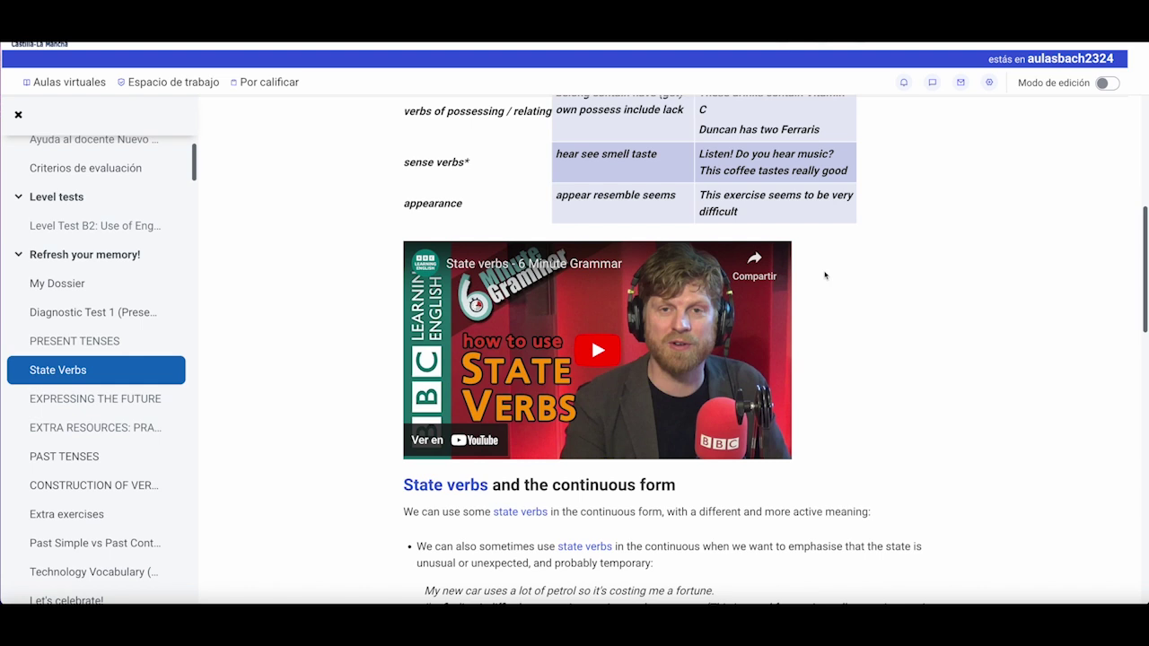
scroll(825, 275, up, 1)
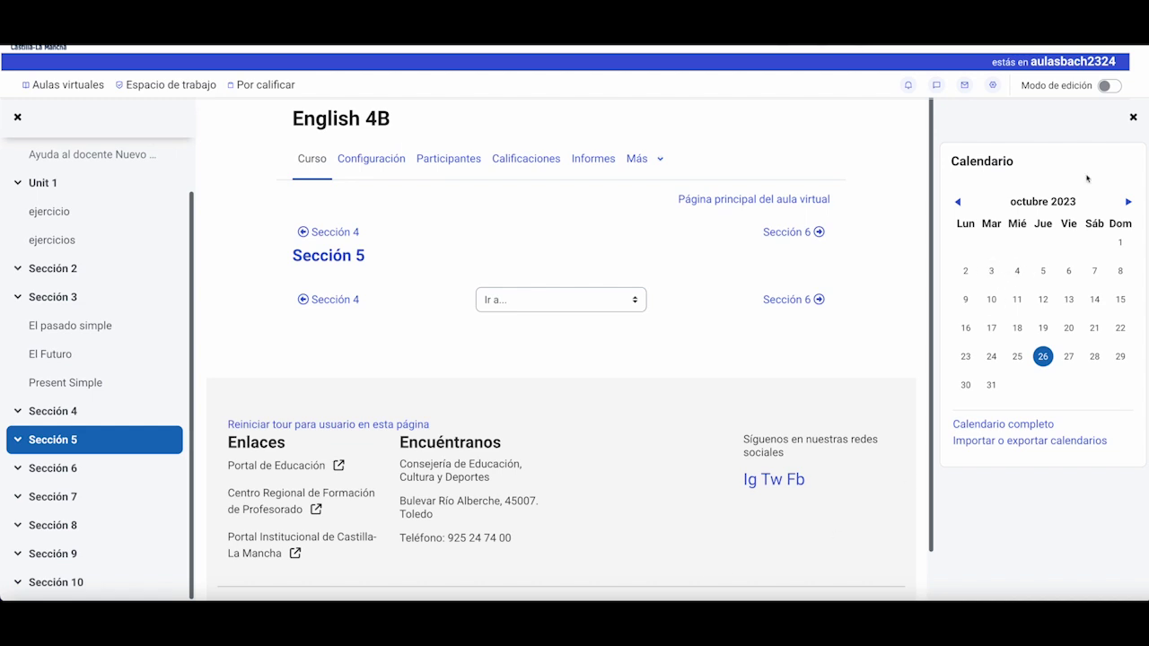
Step: Turn on editing mode and start adding a Página resource to Sección 5 of English 4B
click(1117, 85)
click(392, 325)
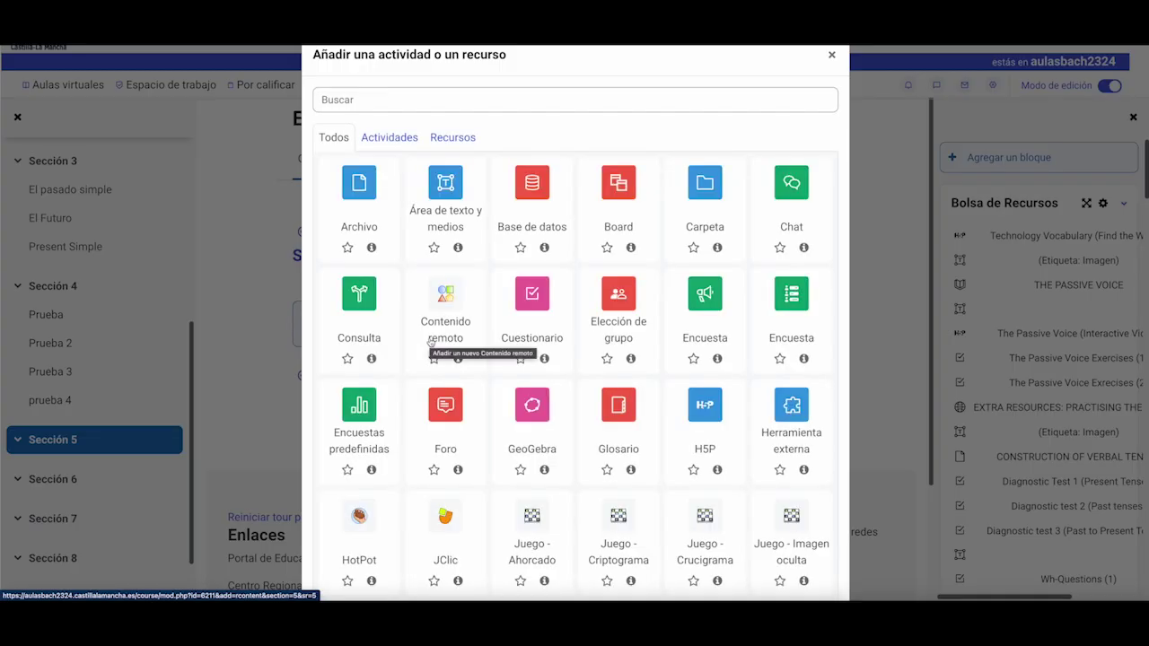
click(446, 139)
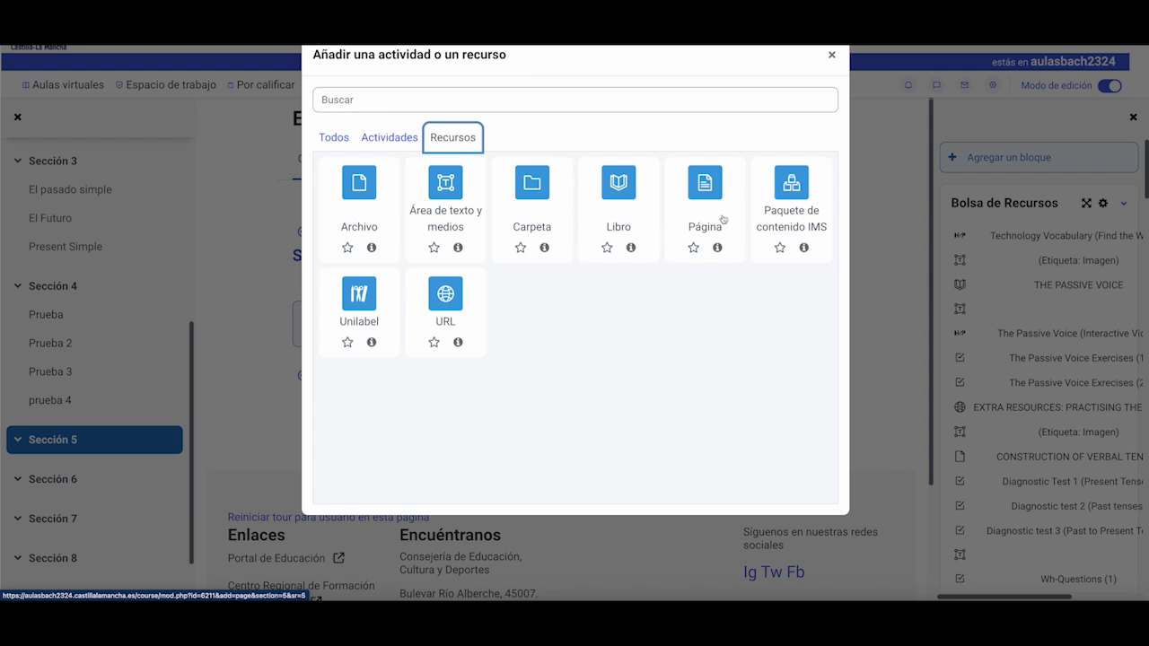
click(708, 192)
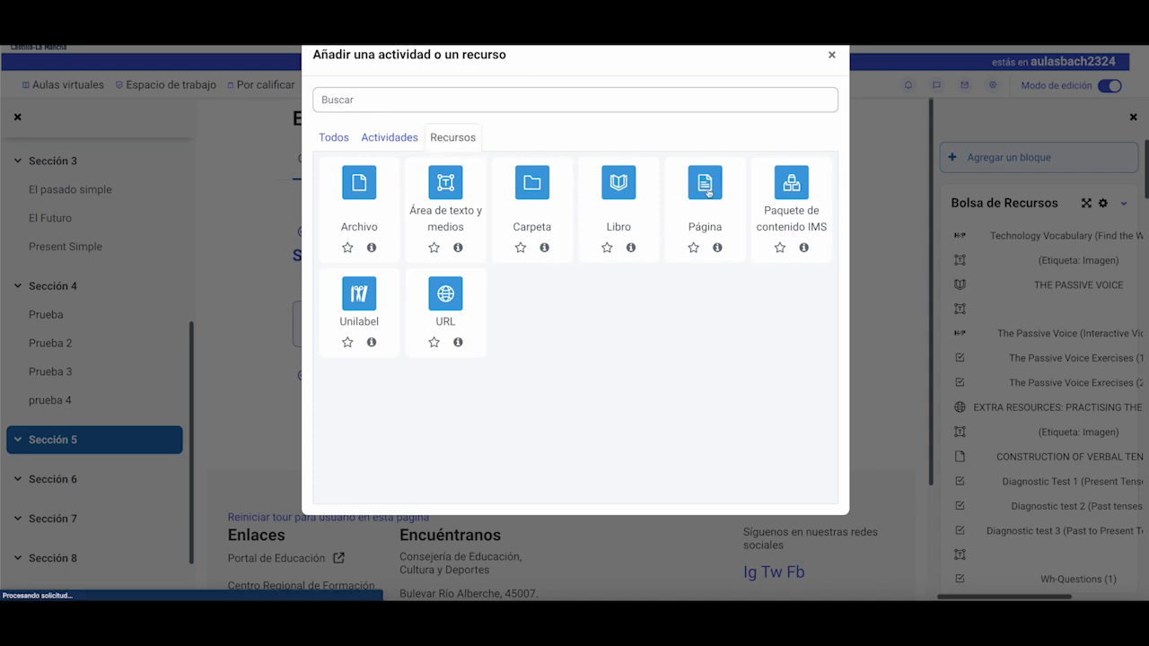
Step: Name the new page "El pasado simple"
click(445, 287)
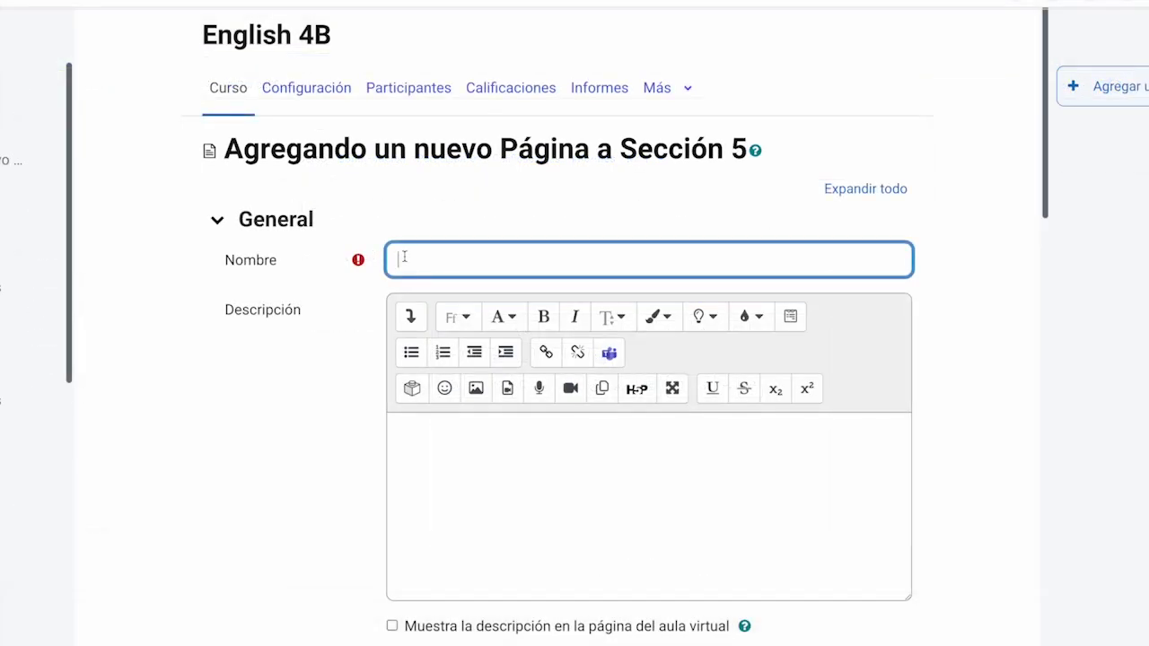
text(El pasado simple)
click(433, 458)
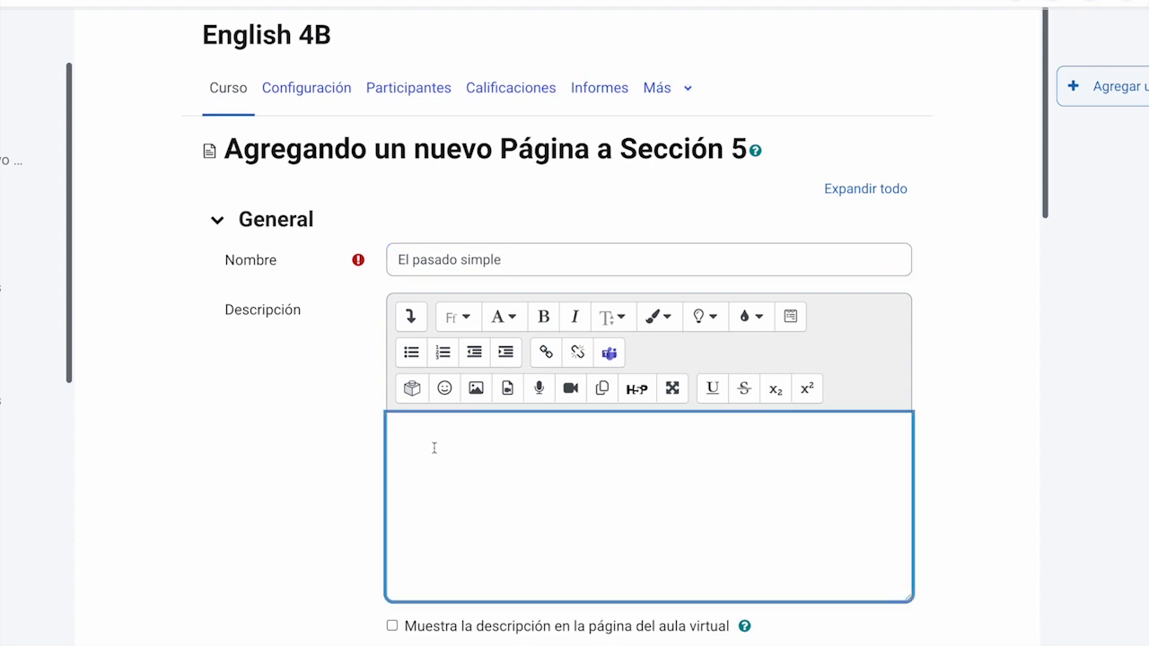
Step: Expand the full set of formatting tools in the Contenido de la página editor
scroll(431, 450, down, 1)
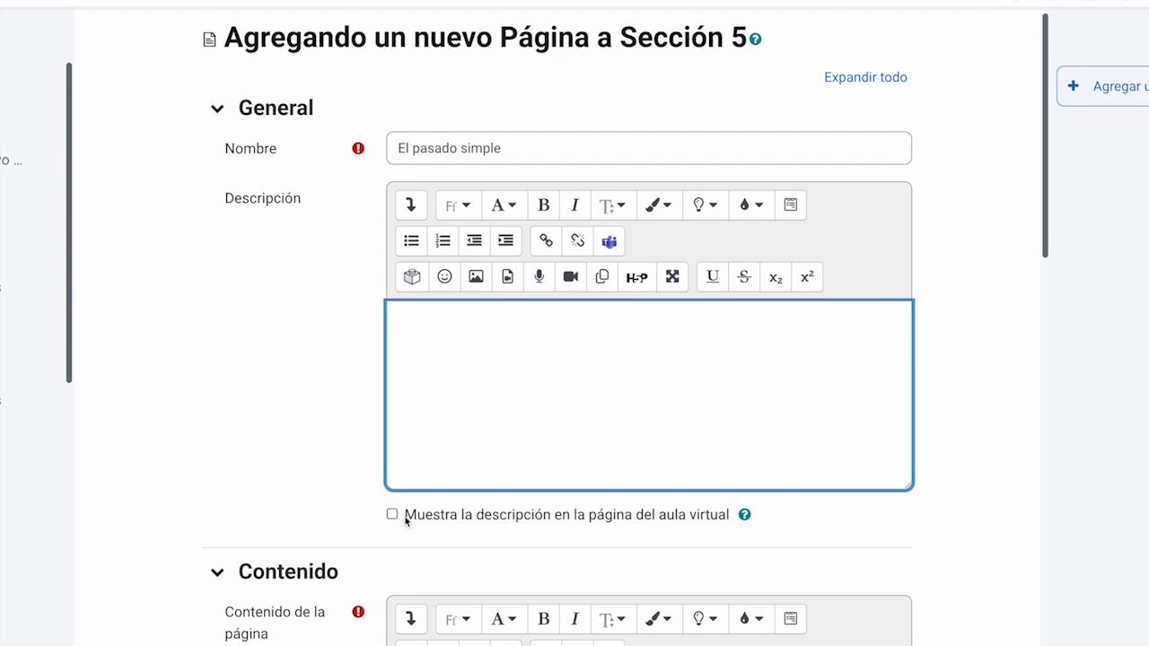
scroll(332, 494, down, 2)
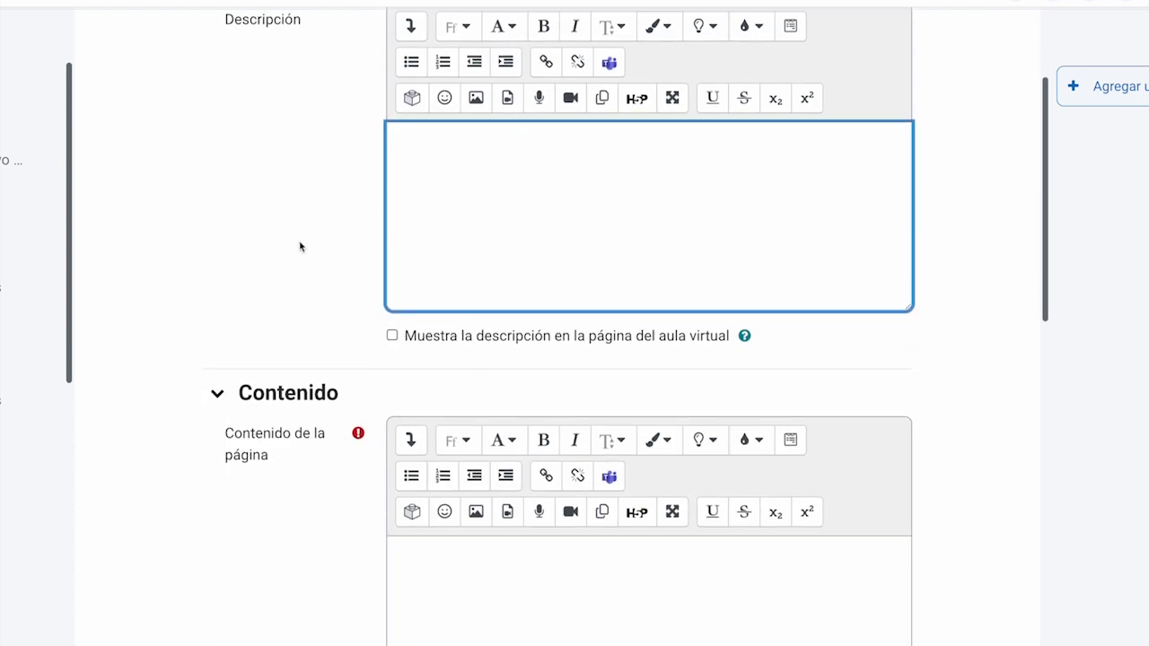
scroll(301, 247, down, 3)
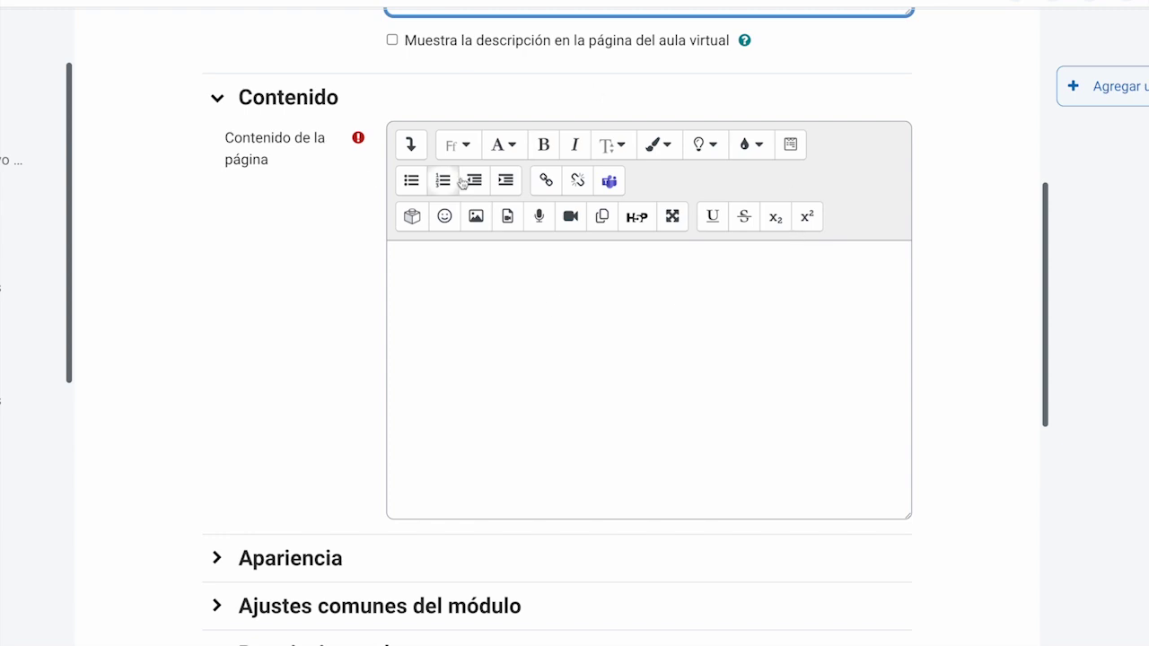
click(410, 146)
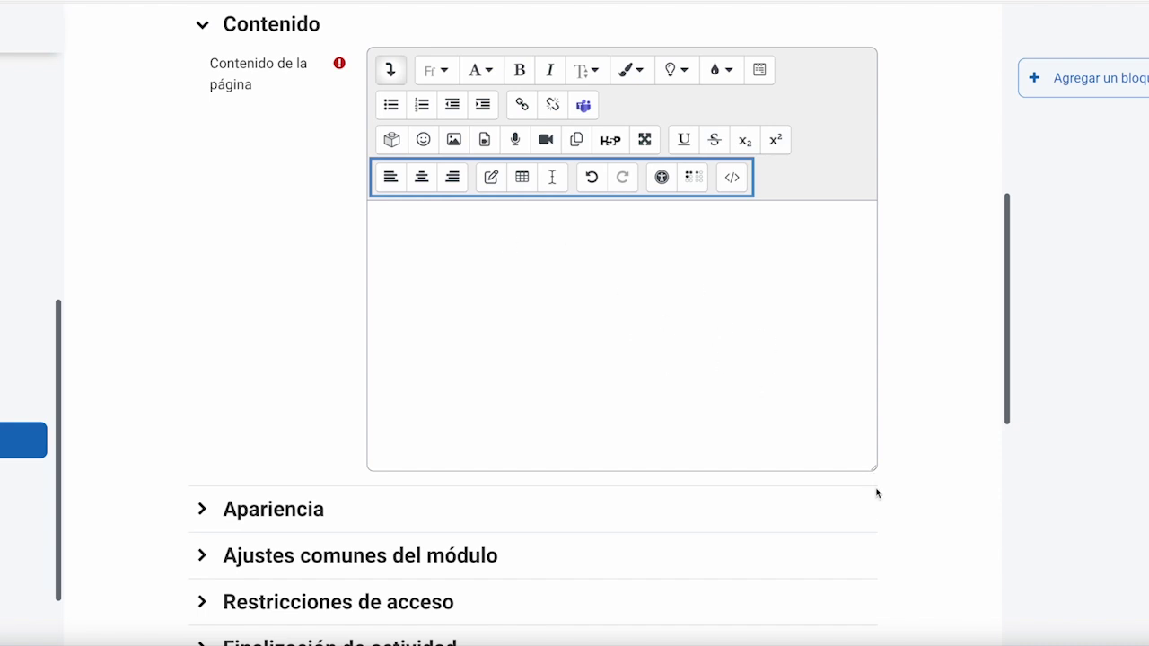
Step: Preview the Contenido de la página editor in full screen and look through its coloured box styles
mouse_move(876, 470)
mouse_down()
mouse_move(874, 606)
mouse_move(862, 398)
mouse_move(867, 560)
mouse_move(861, 449)
mouse_move(870, 535)
mouse_move(862, 462)
mouse_up()
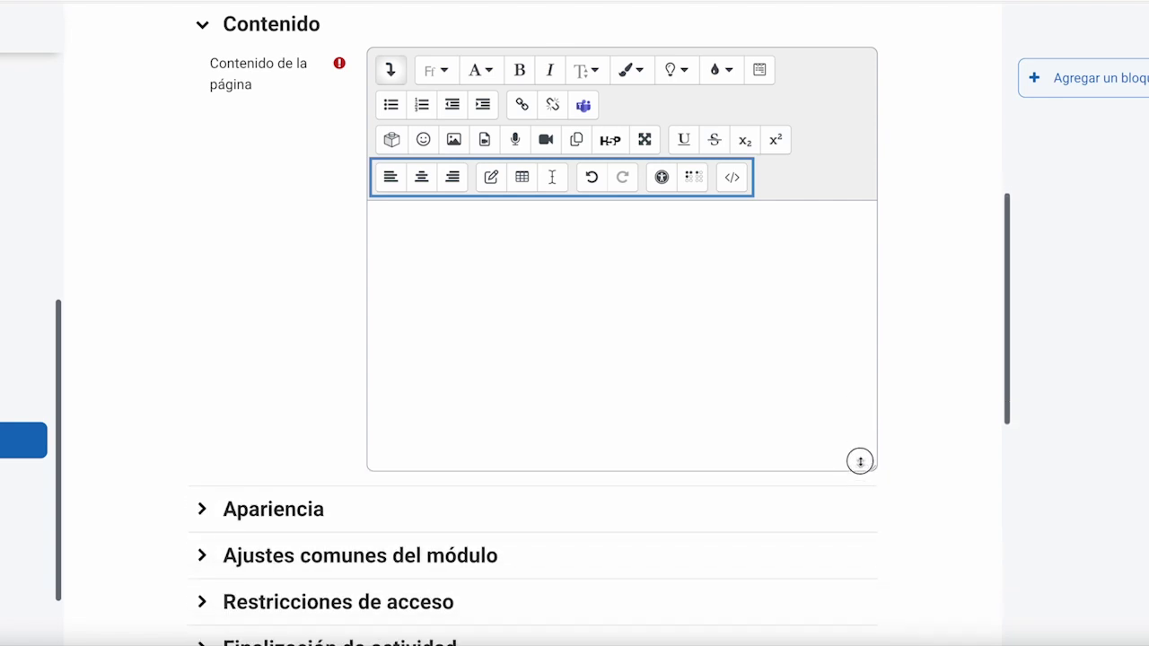
click(646, 140)
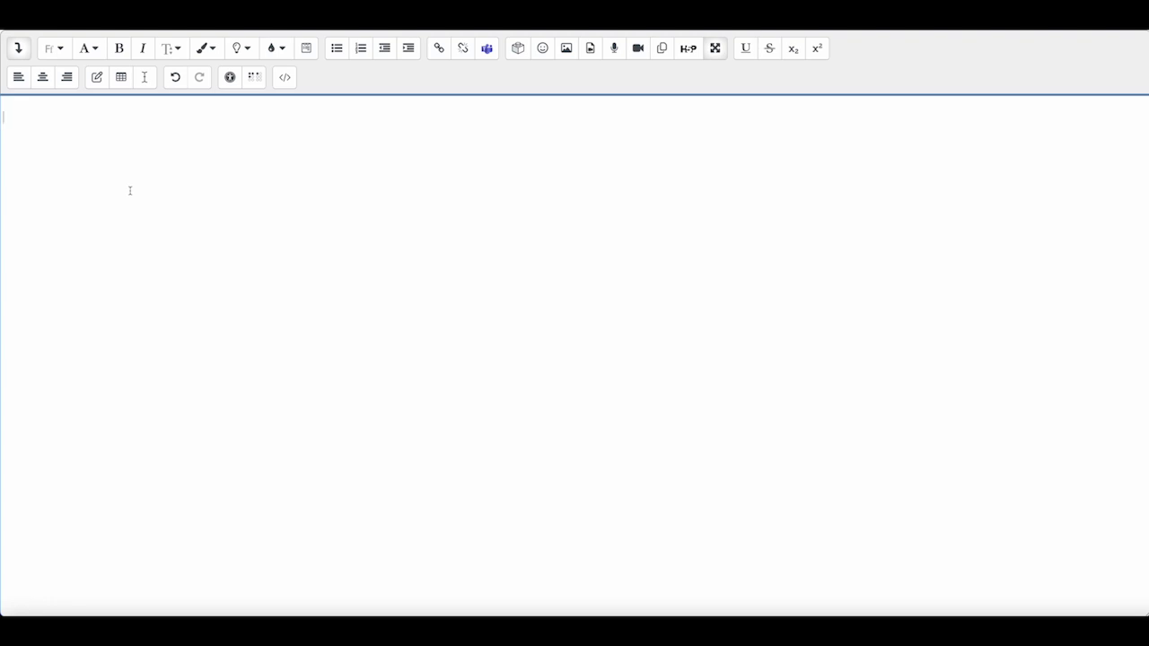
click(715, 49)
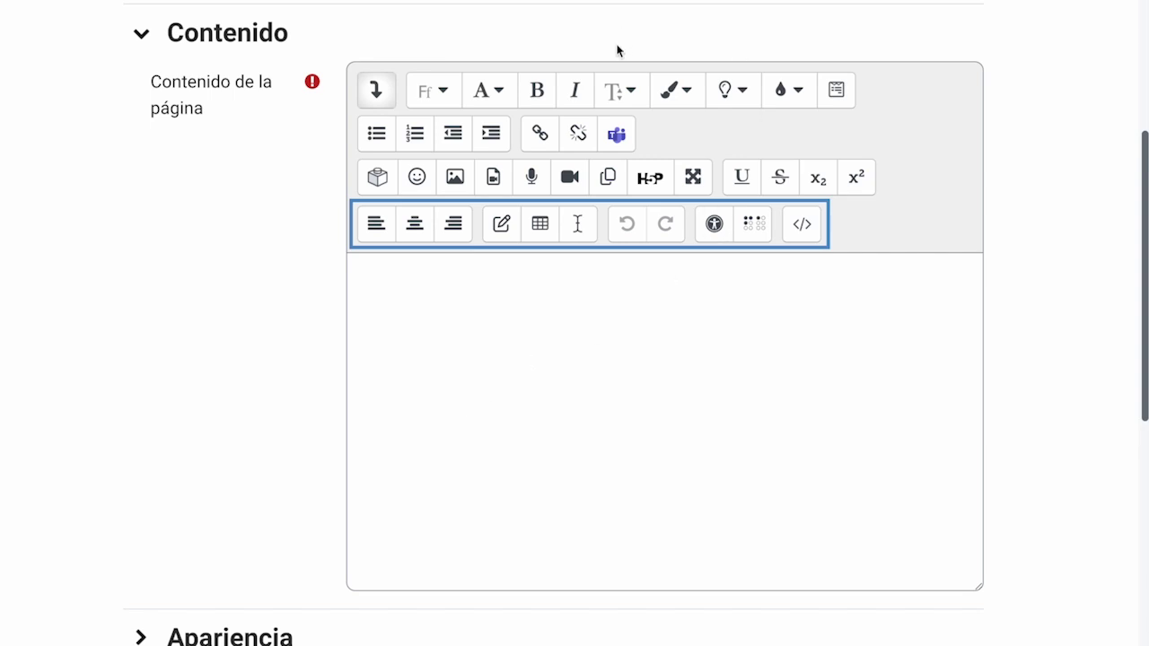
click(798, 91)
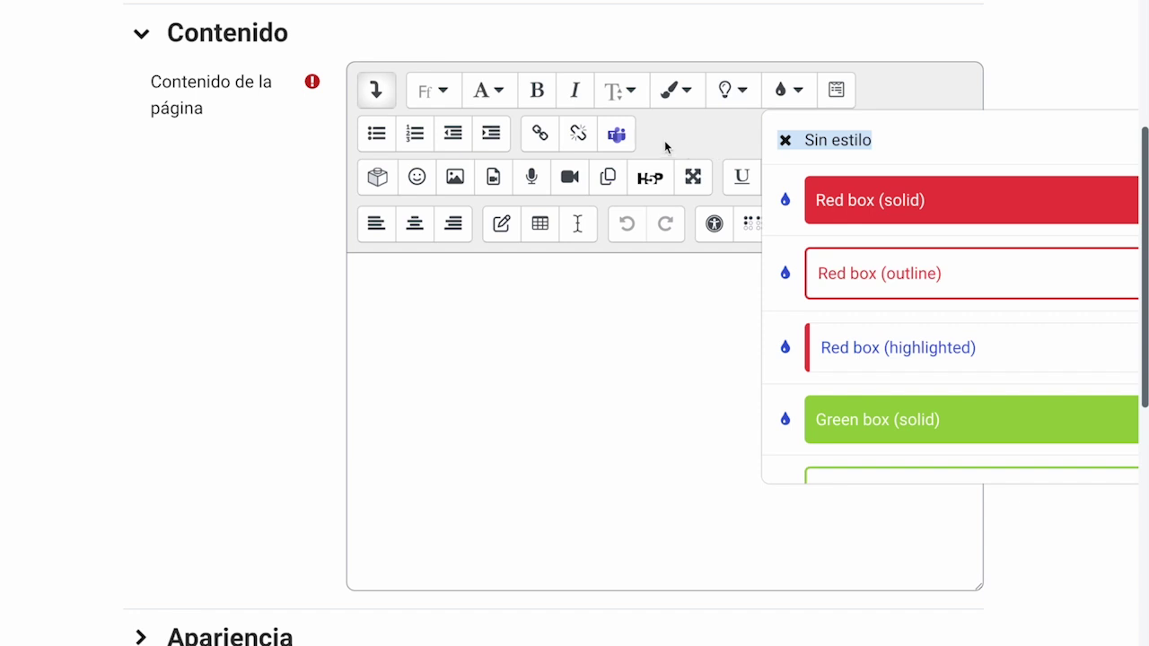
key(Escape)
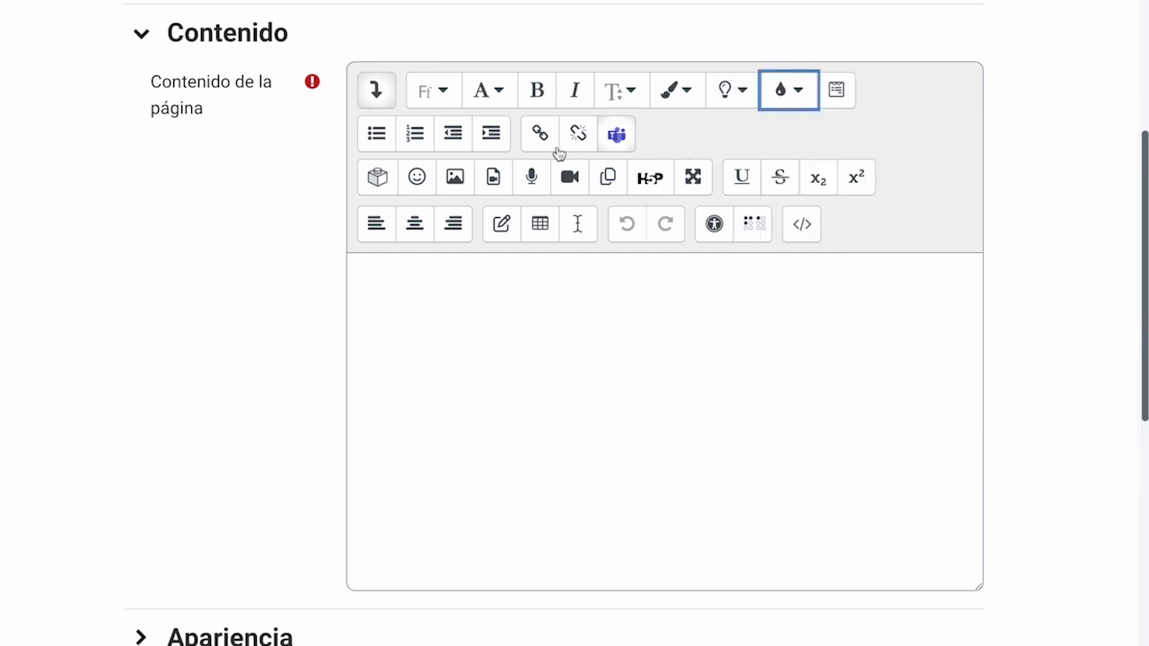
Step: Insert a Concepto clave component followed by a Consejo component in the page content
click(378, 181)
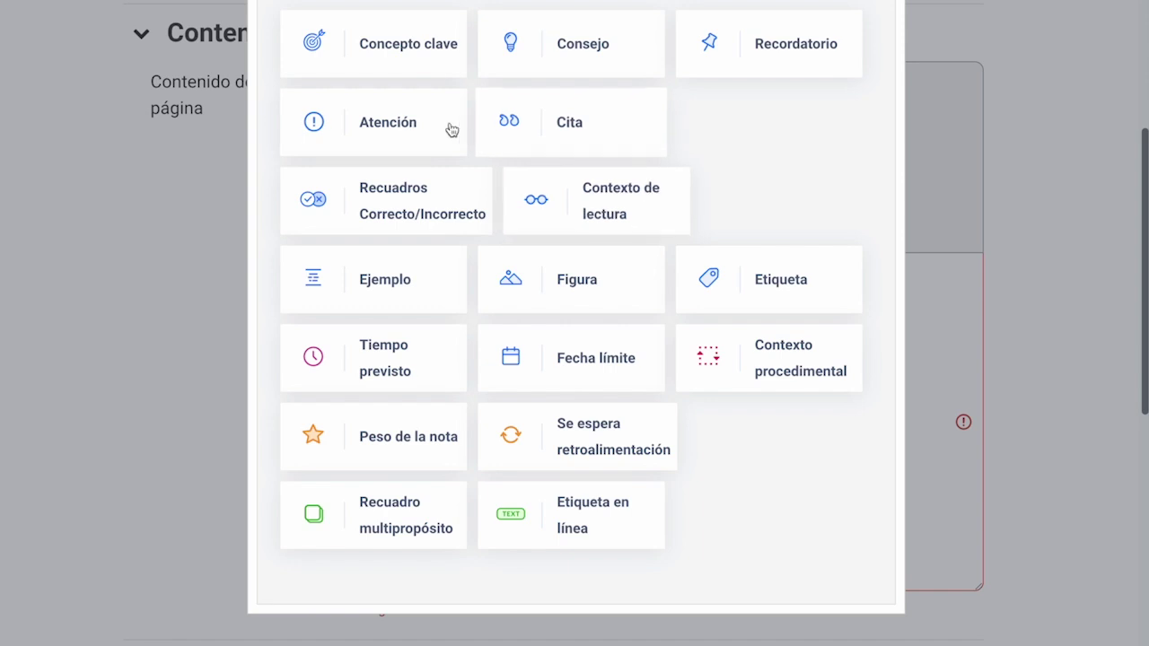
click(383, 49)
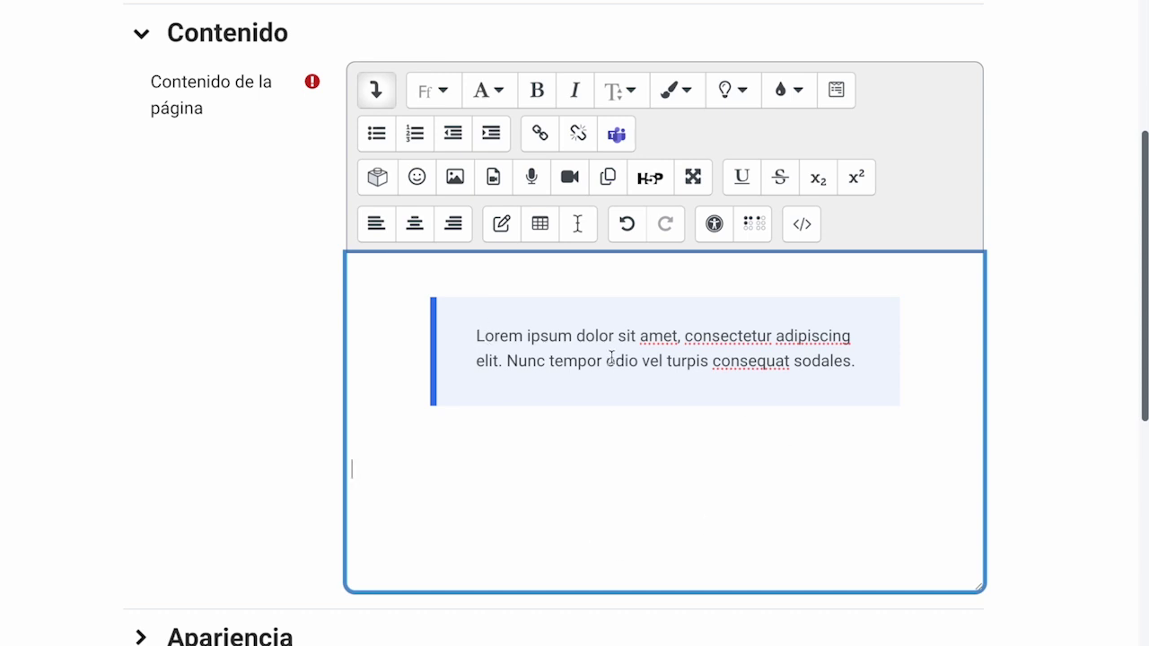
click(377, 176)
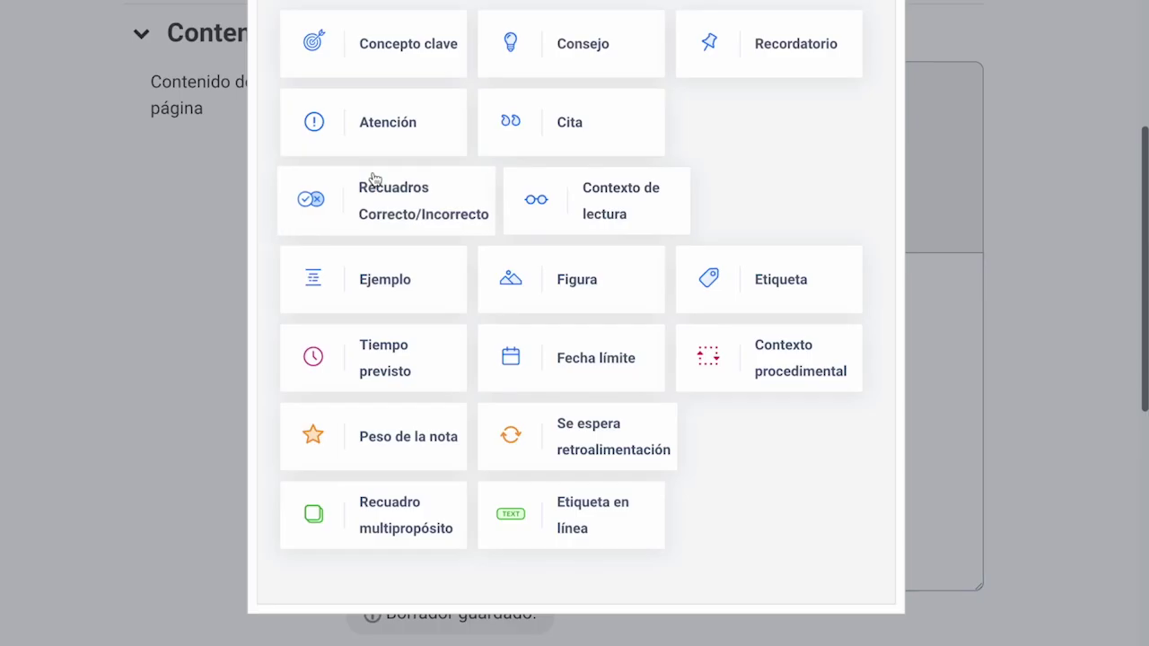
click(592, 36)
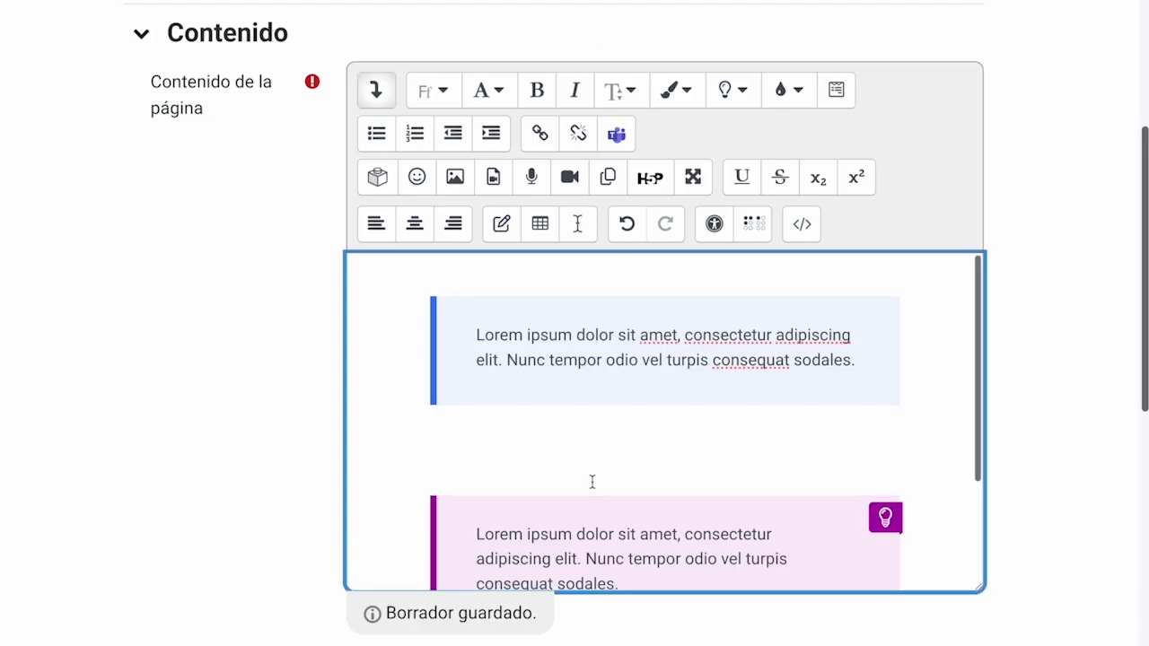
scroll(593, 482, up, 2)
scroll(608, 440, down, 1)
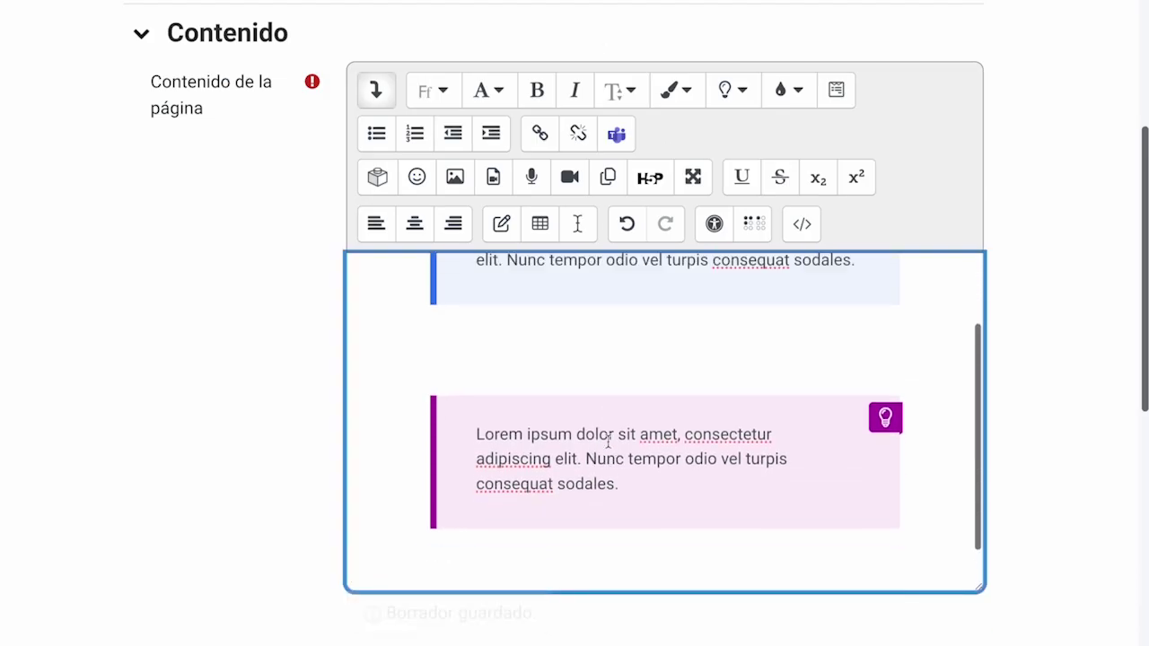
scroll(608, 440, up, 2)
scroll(608, 441, down, 1)
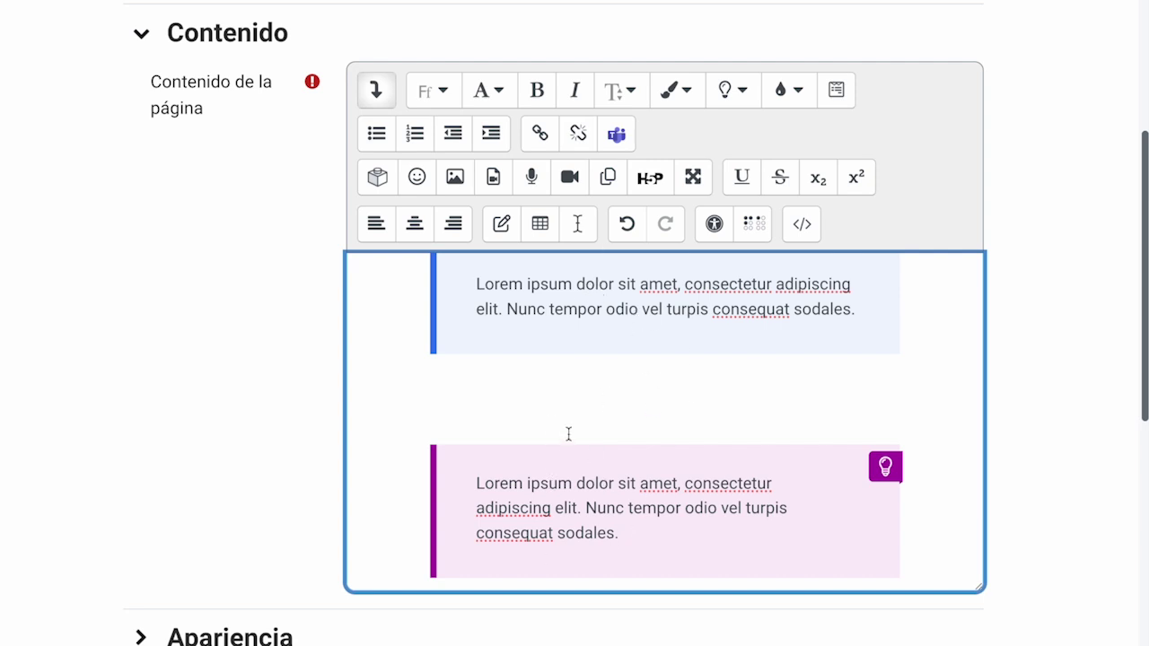
scroll(568, 434, down, 1)
scroll(568, 434, up, 1)
scroll(568, 434, down, 1)
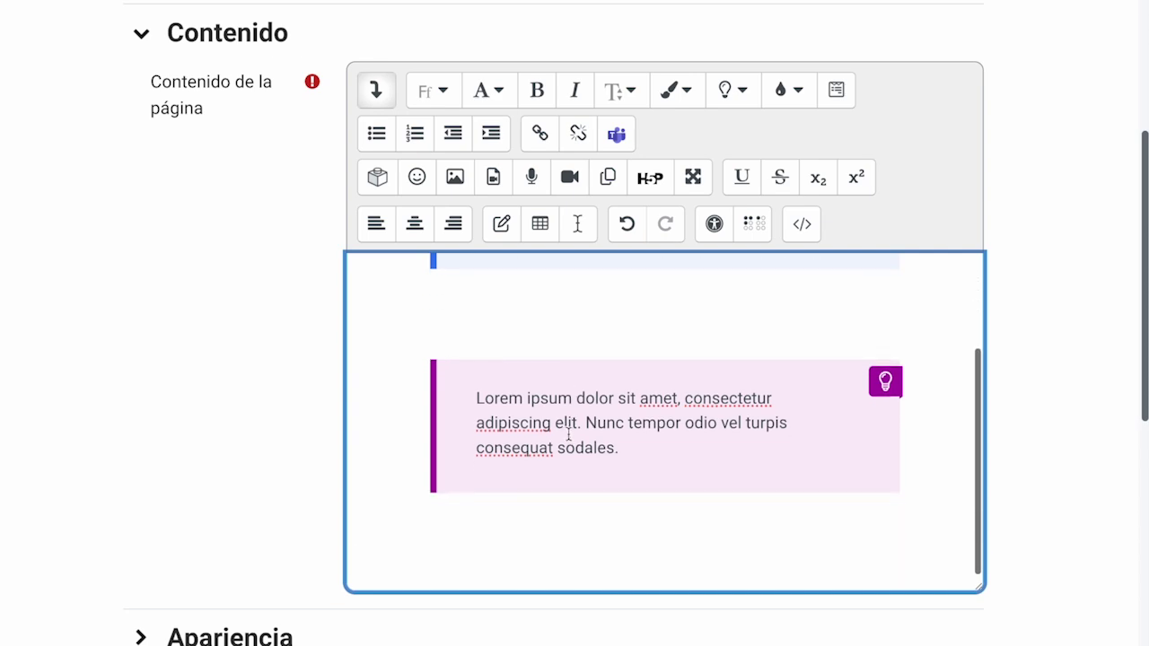
Step: Insert a Recordatorio component below the Consejo box and compare the inserted boxes
click(377, 177)
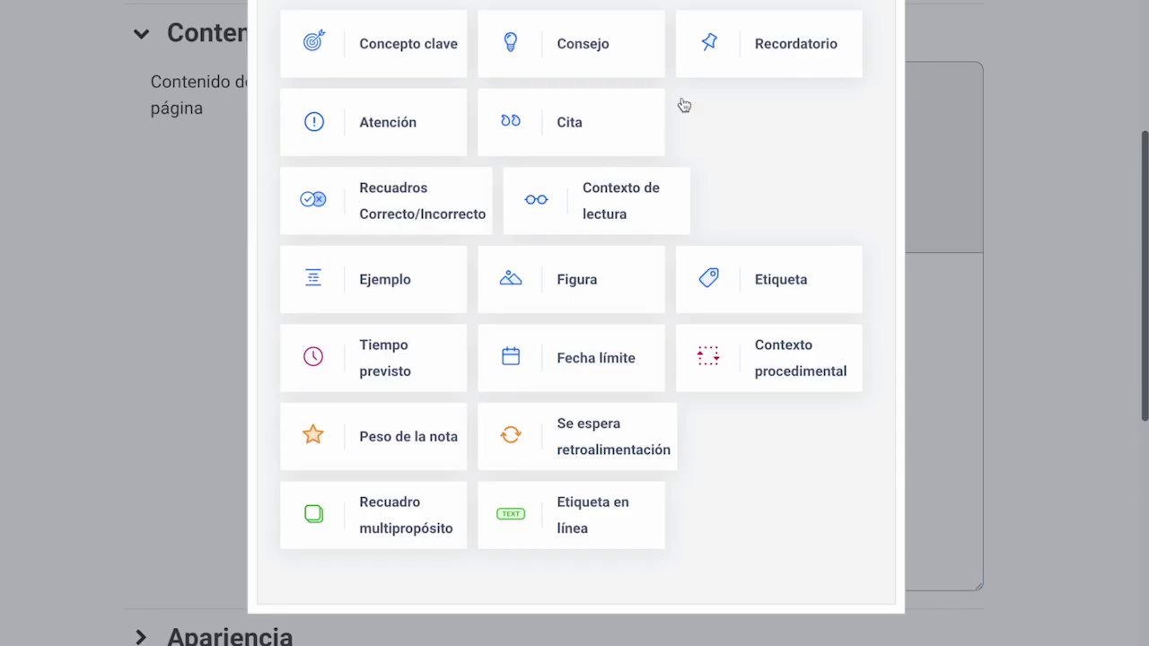
click(761, 55)
scroll(611, 396, down, 2)
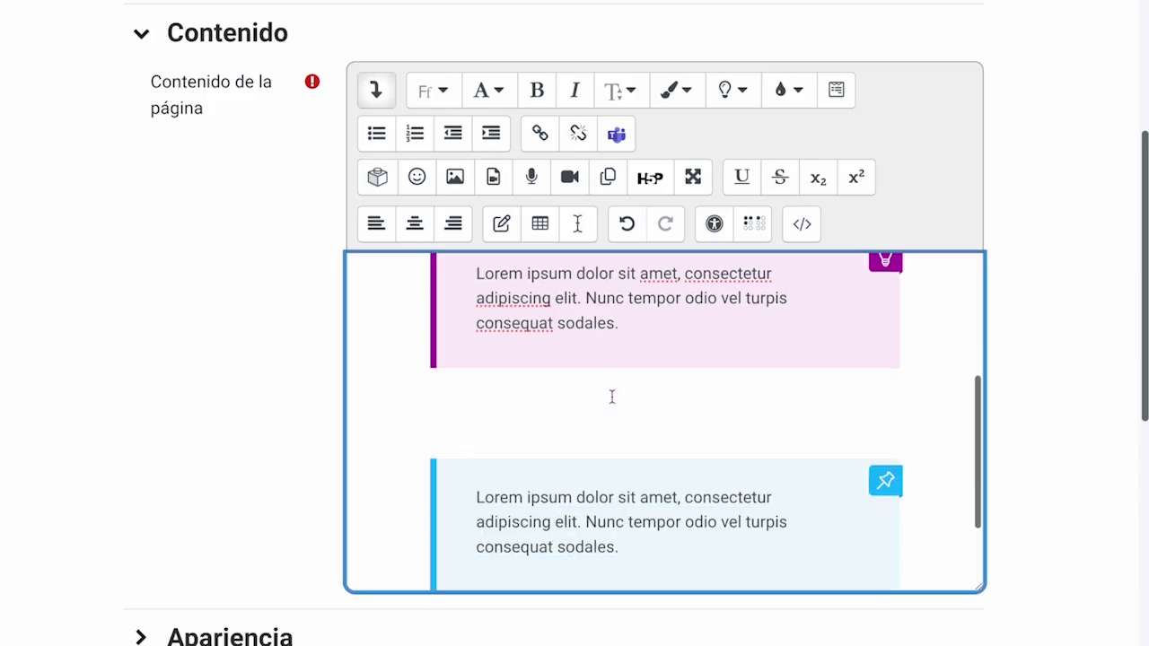
scroll(611, 395, up, 5)
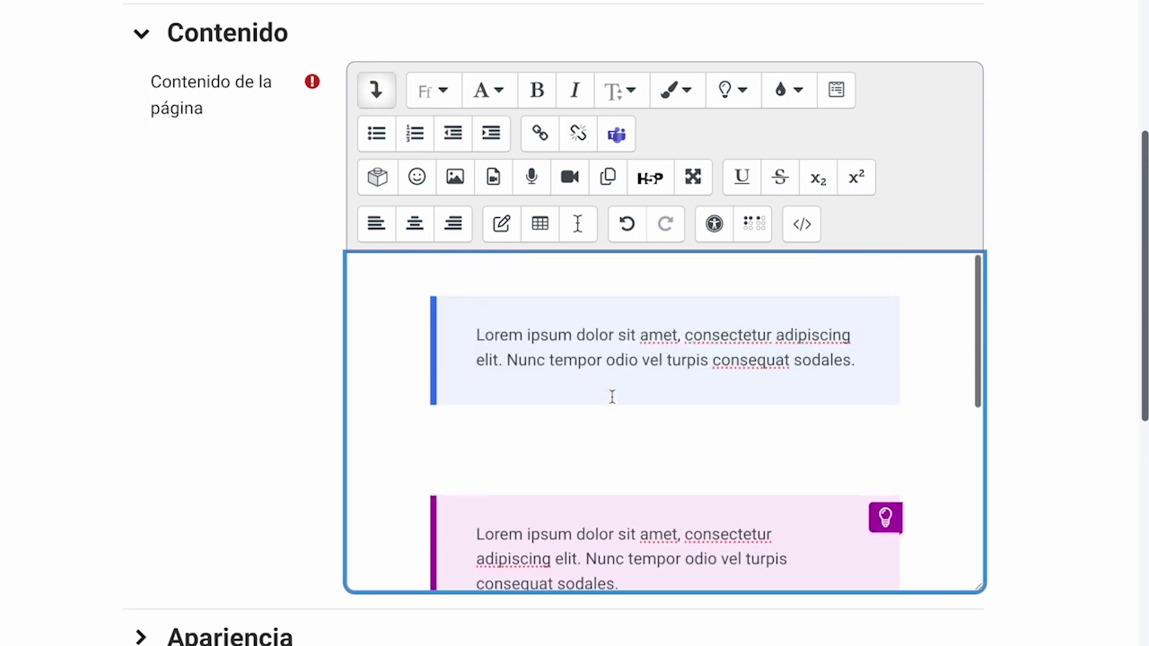
scroll(611, 396, down, 2)
scroll(612, 398, down, 2)
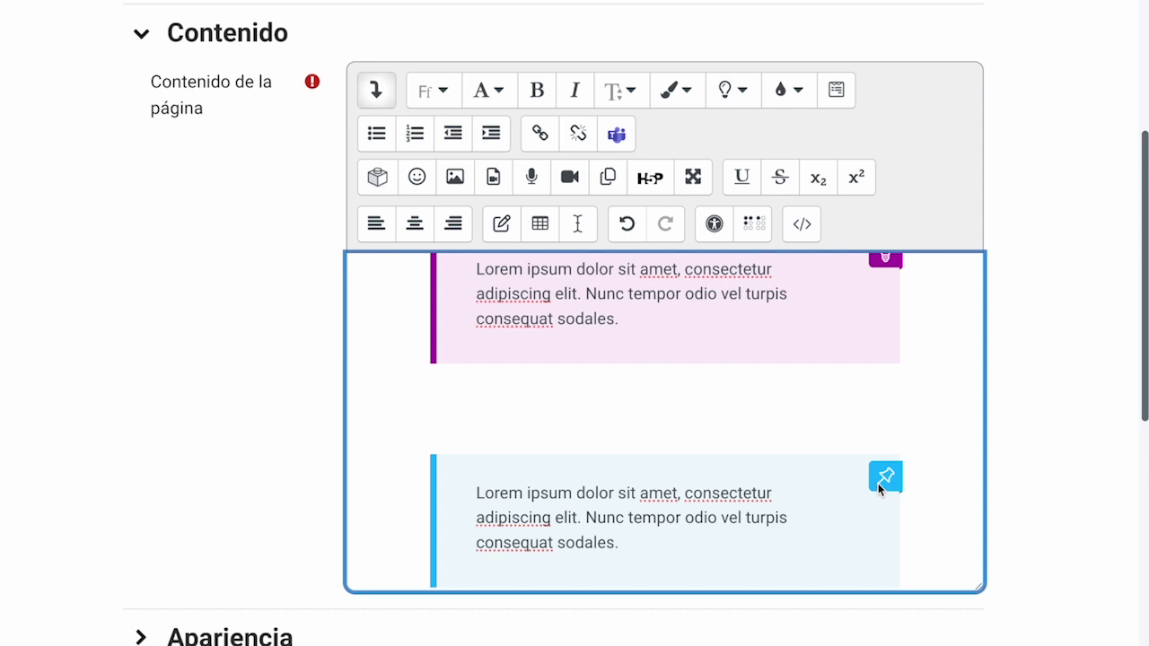
scroll(878, 483, up, 2)
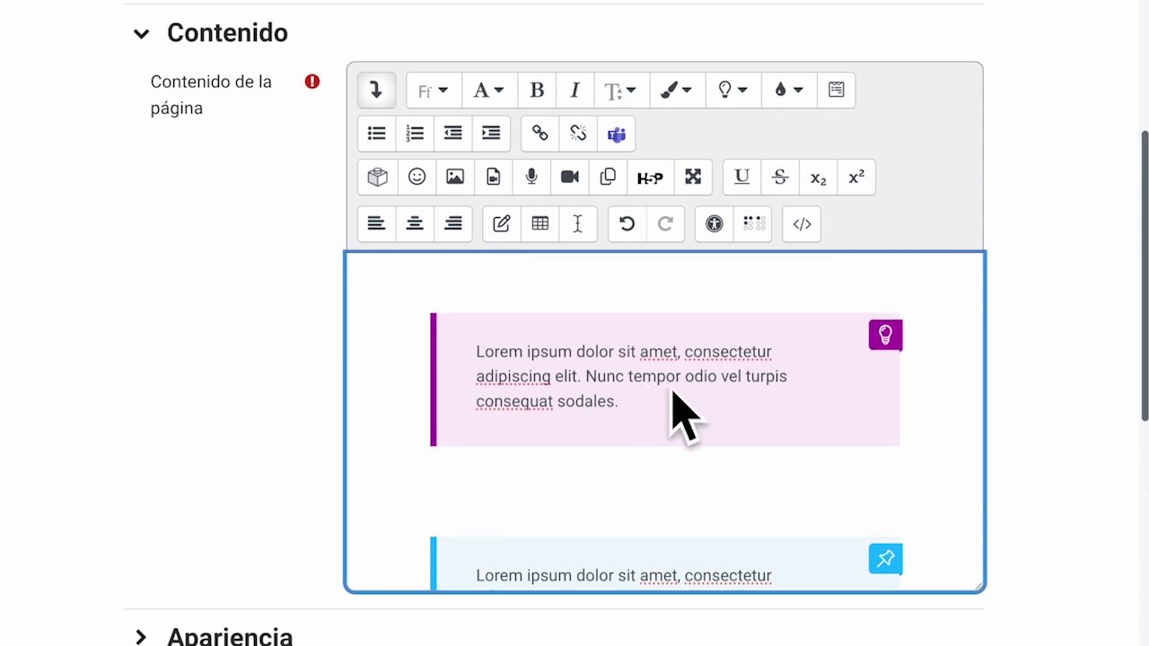
scroll(673, 403, down, 4)
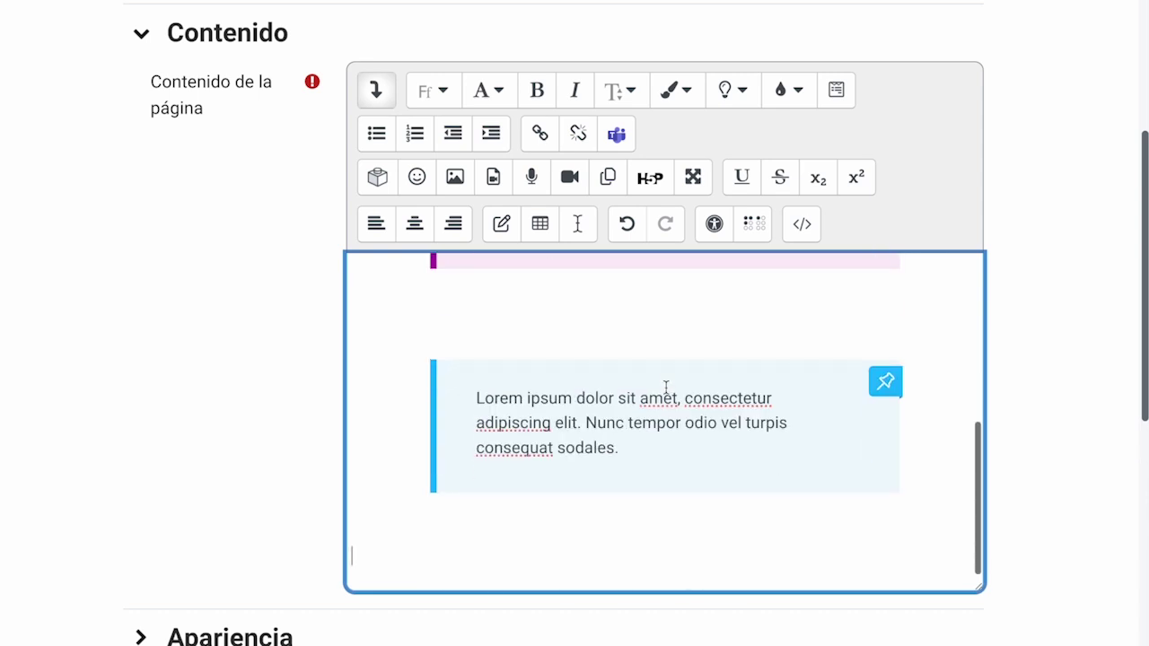
Step: Add an Atención component and a Cita component below the Recordatorio box
click(377, 177)
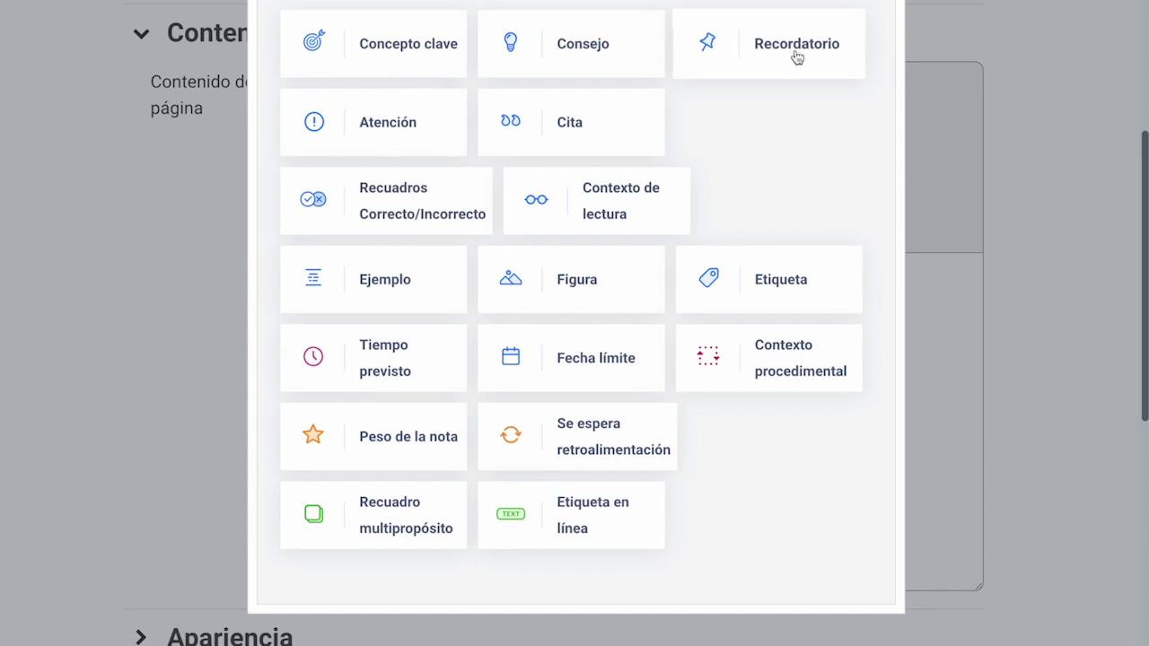
click(397, 135)
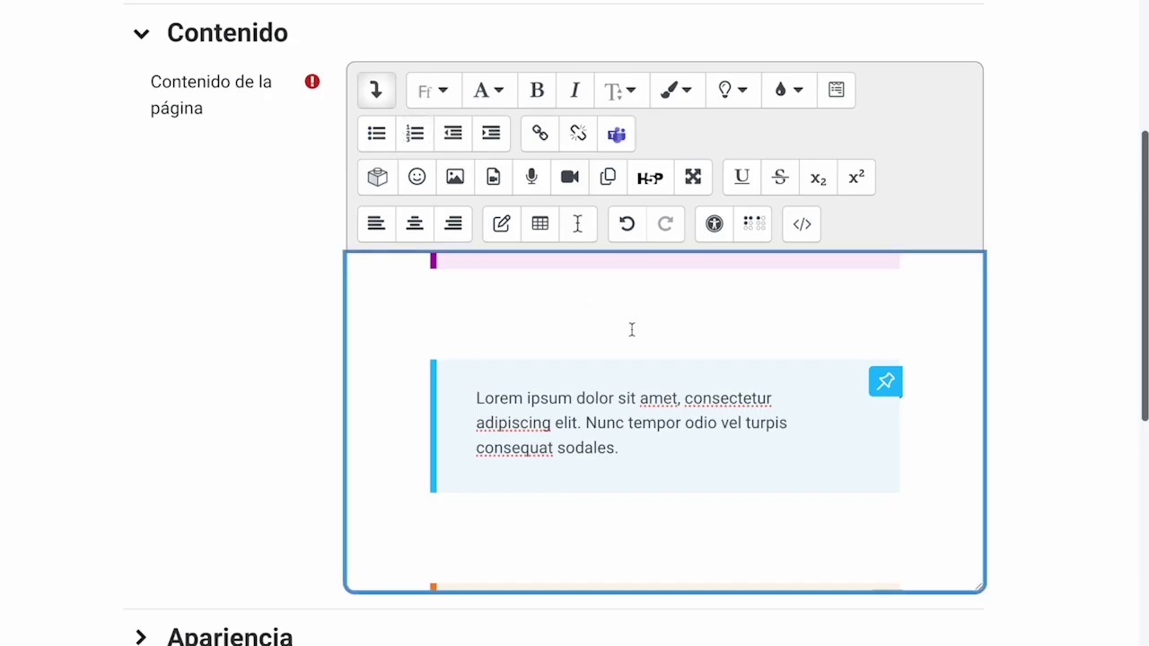
click(377, 177)
click(592, 154)
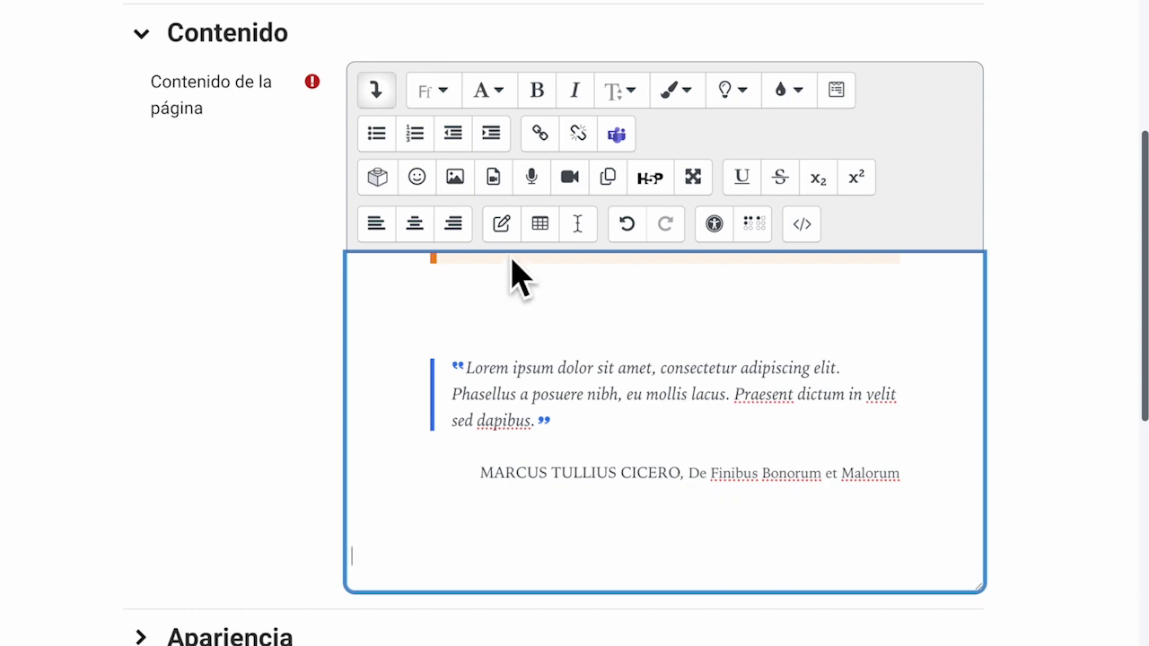
Step: Insert a Contexto de lectura component after the quotation and review the content from beginning to end
click(377, 178)
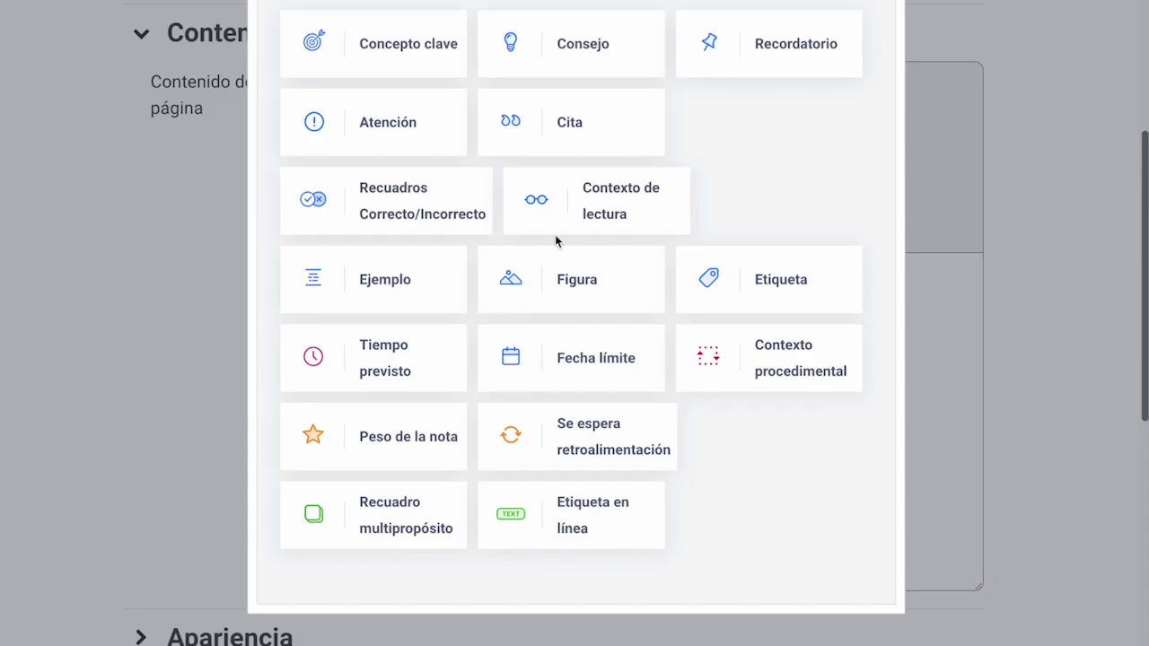
click(613, 216)
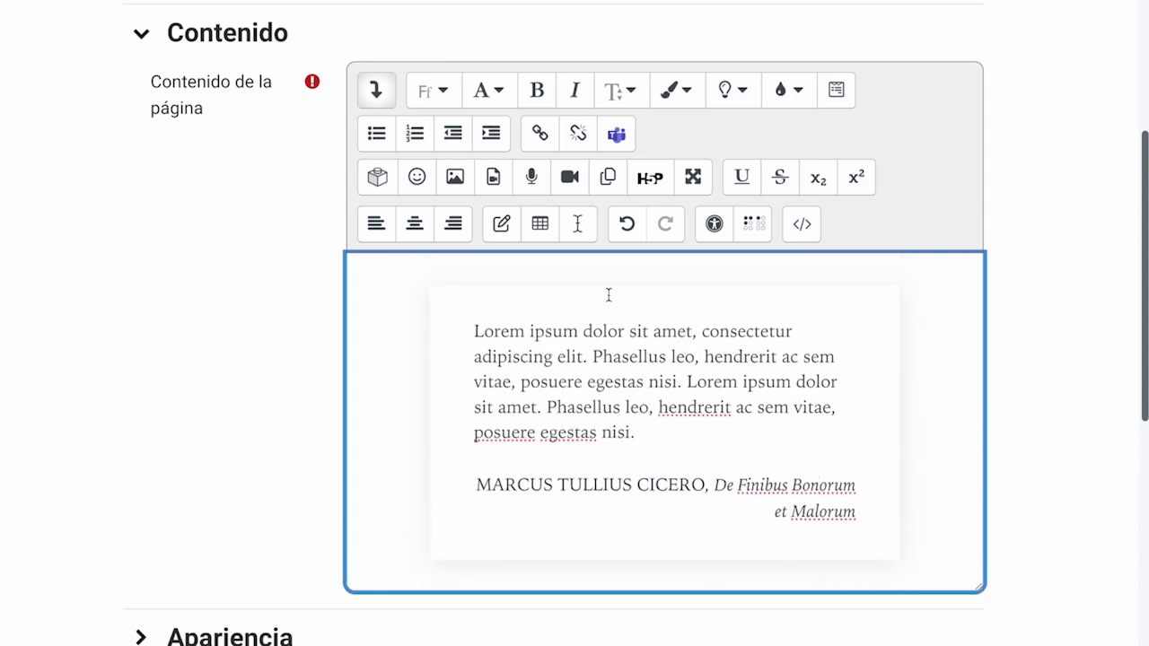
scroll(660, 451, up, 15)
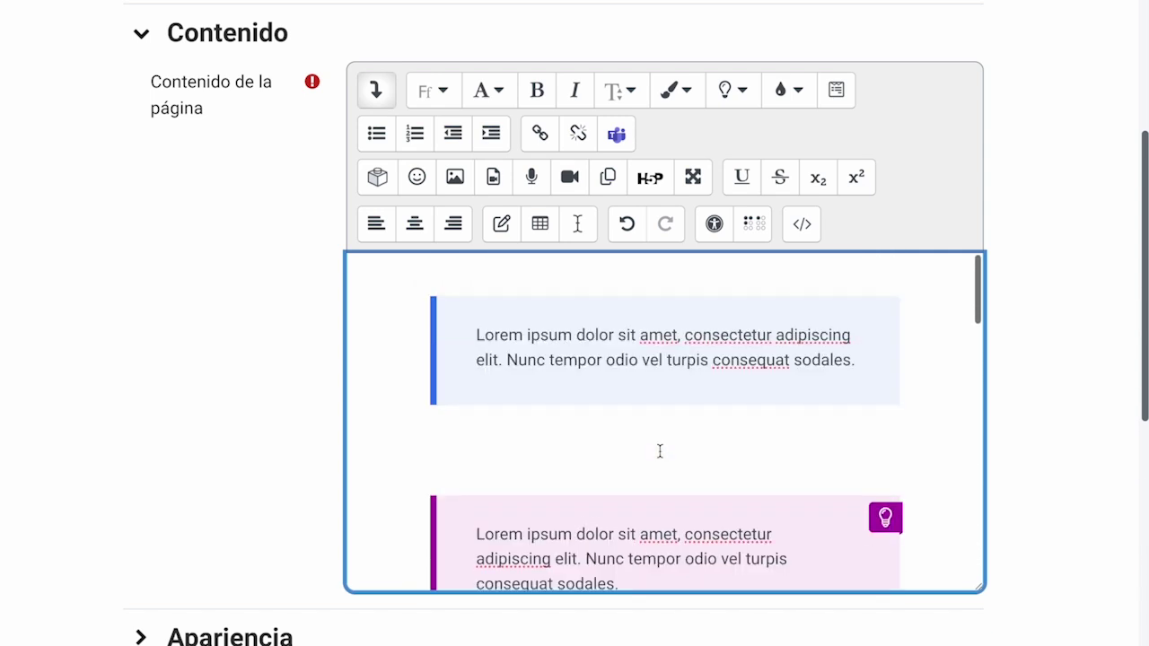
scroll(660, 450, down, 15)
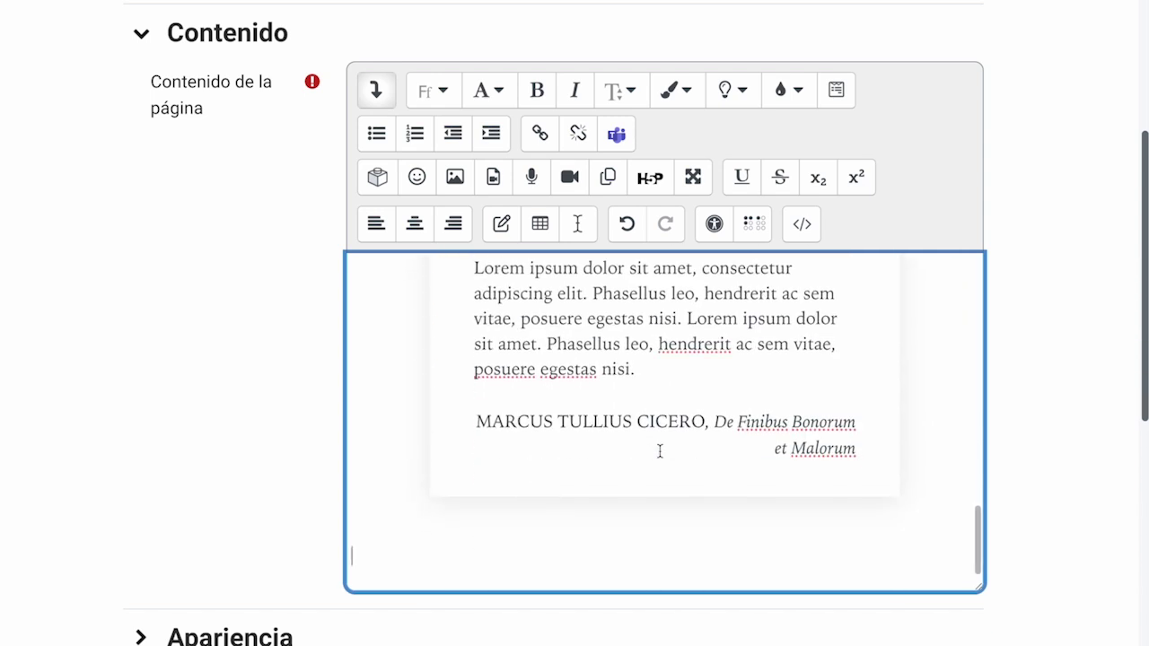
Step: Add a Peso de la nota label and a Tiempo previsto label below the reading context box
click(376, 179)
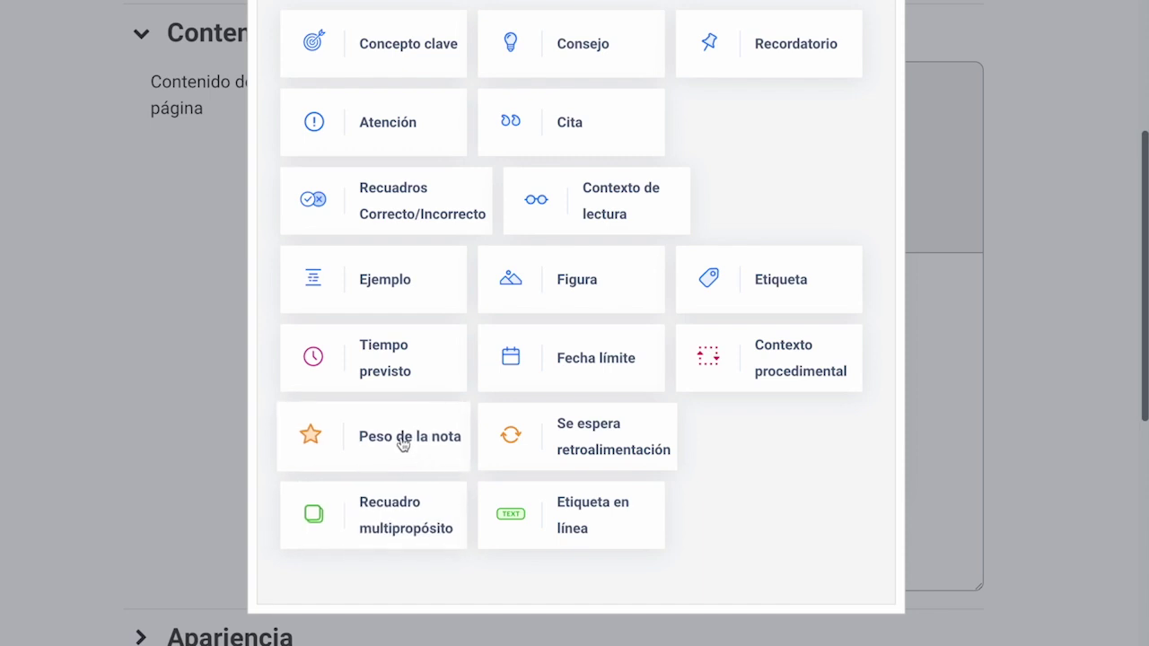
click(439, 440)
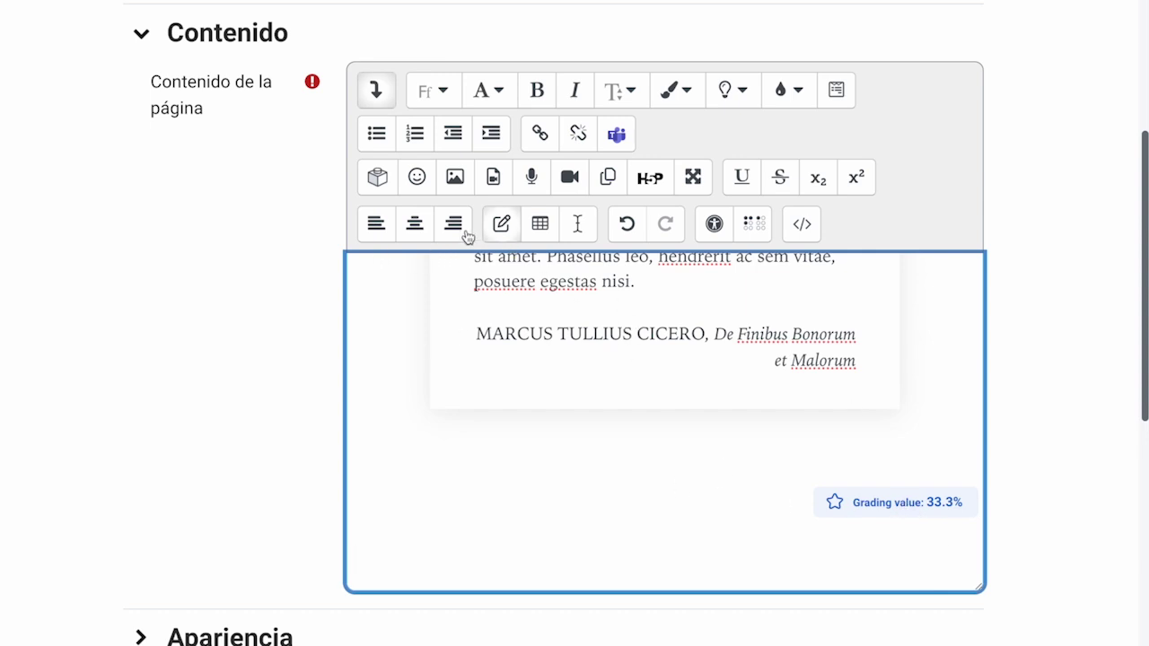
click(378, 178)
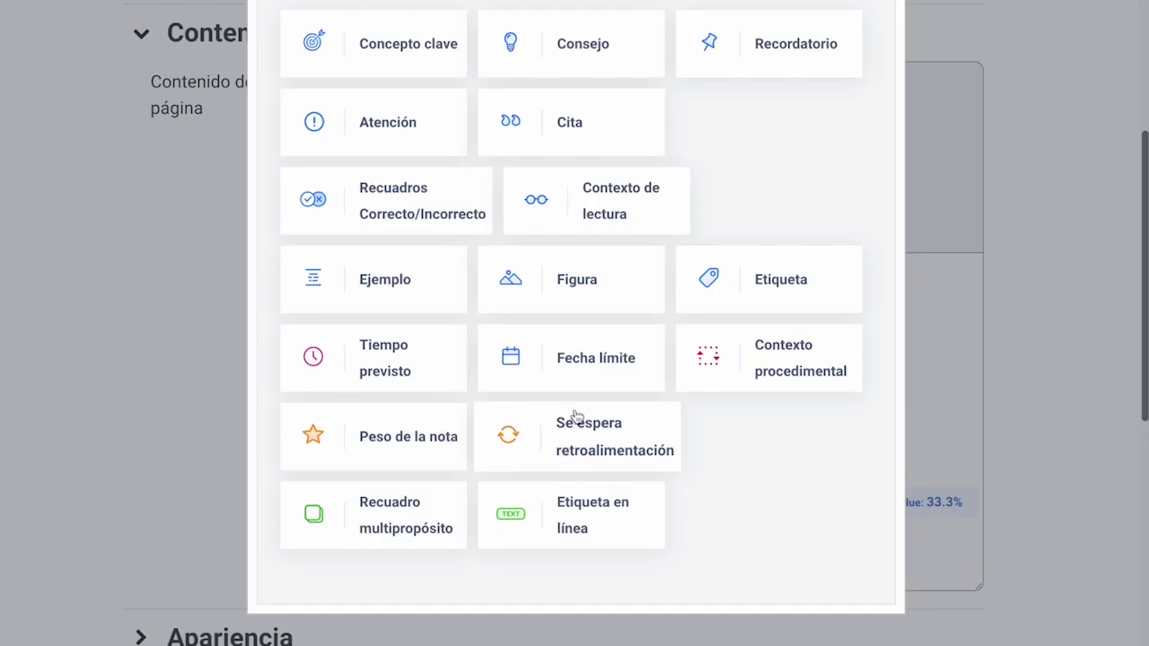
click(371, 364)
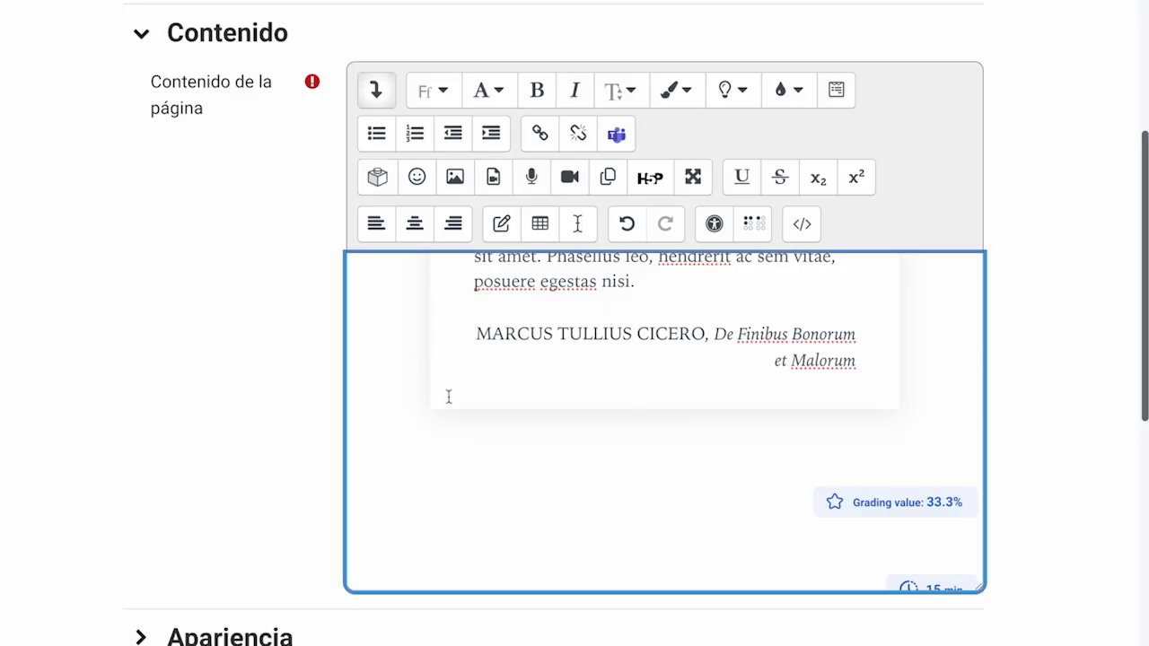
scroll(788, 449, down, 1)
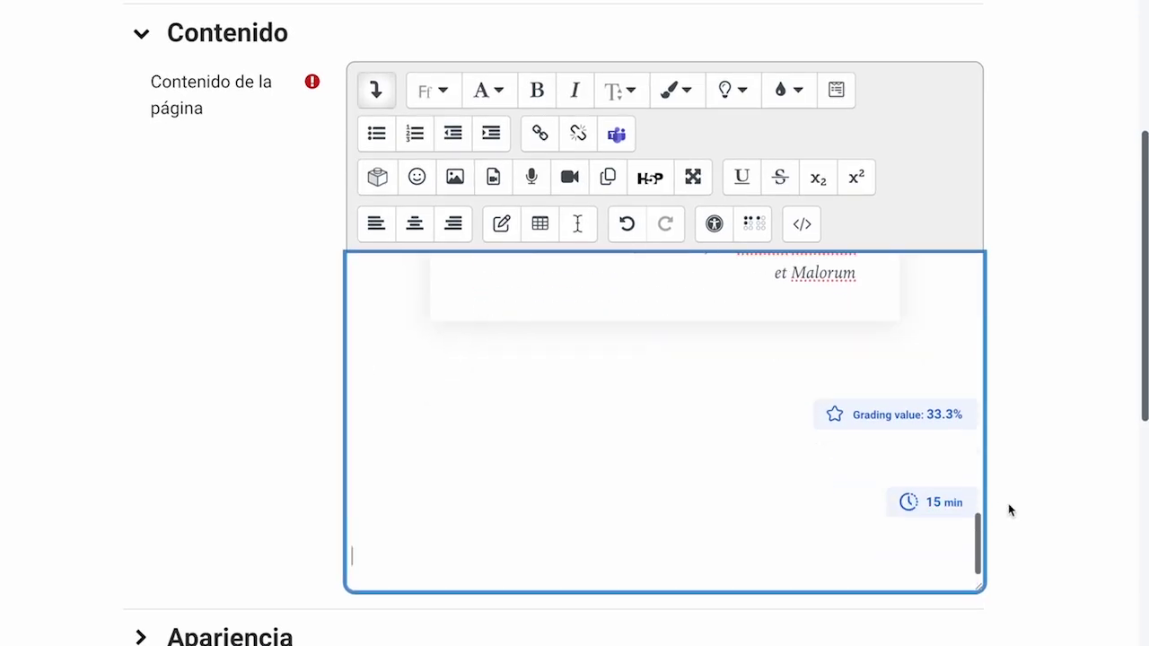
Step: Insert a Fecha límite label after the Tiempo previsto label and look back over the inserted components
click(377, 180)
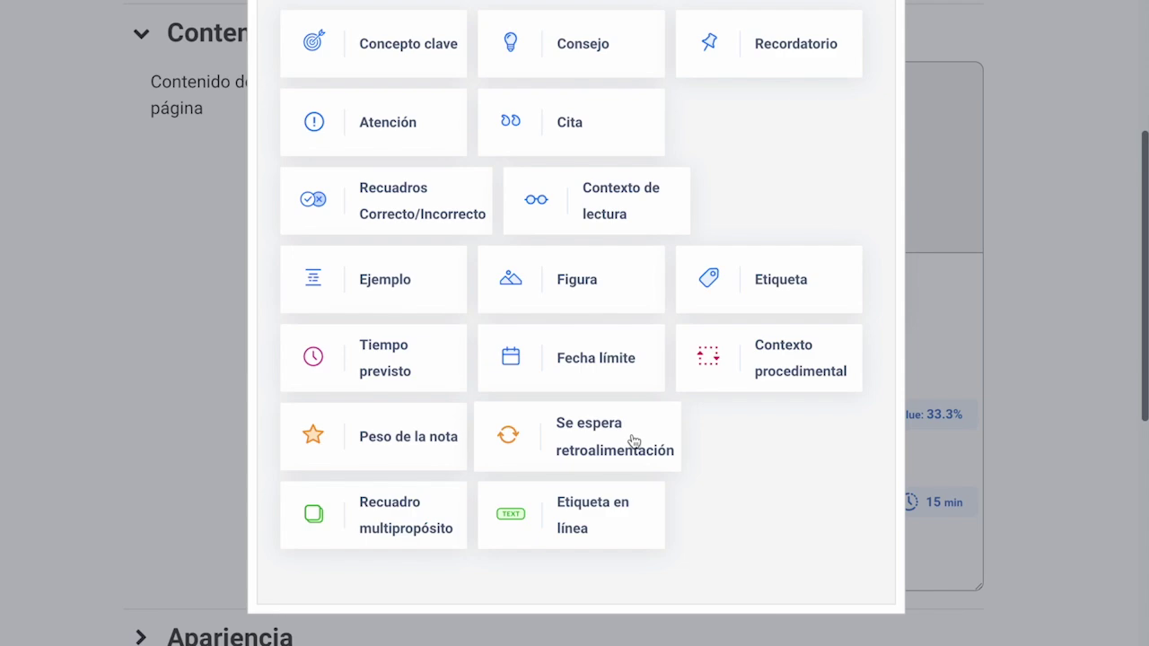
click(581, 363)
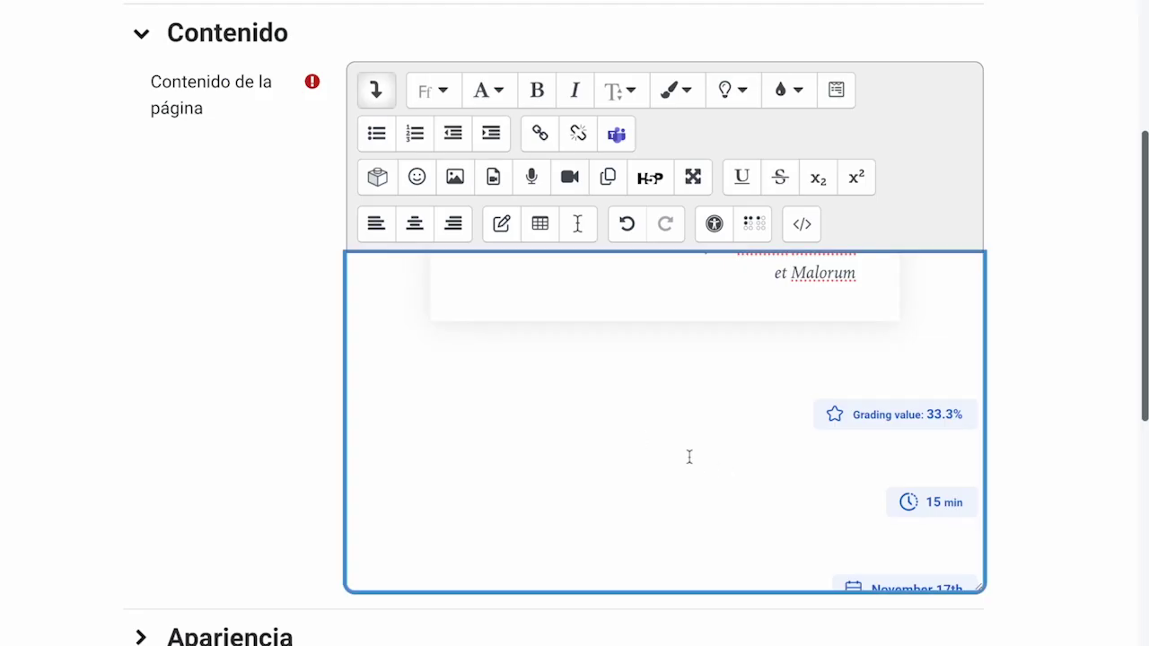
scroll(764, 451, down, 1)
scroll(749, 512, up, 2)
scroll(749, 510, up, 4)
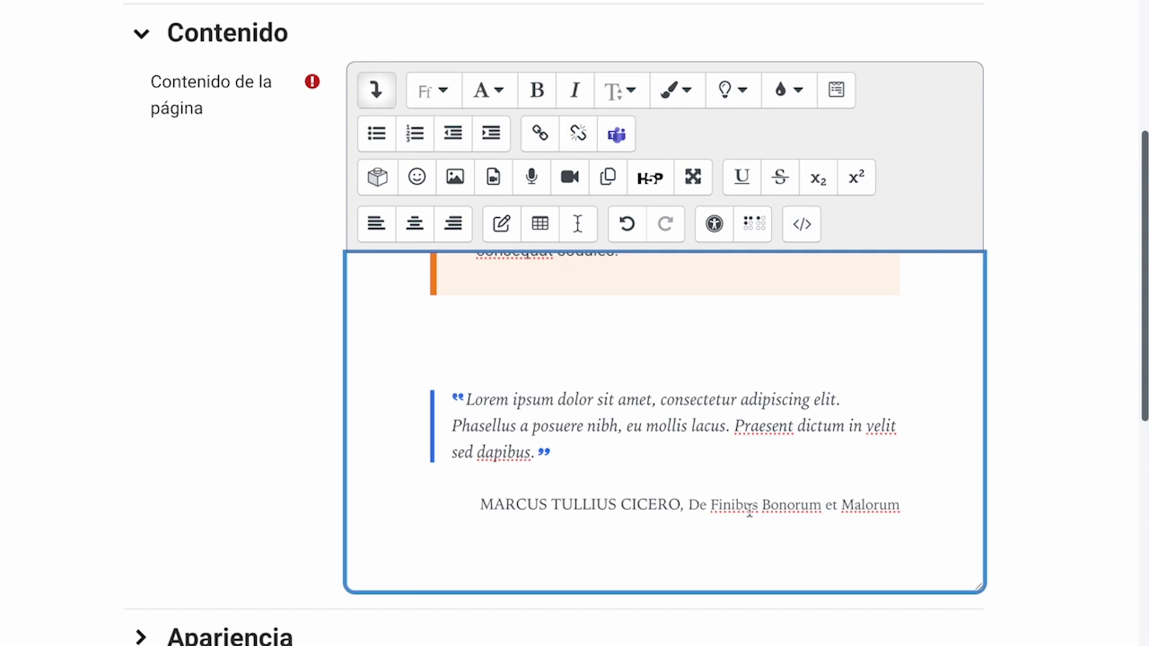
scroll(568, 426, up, 10)
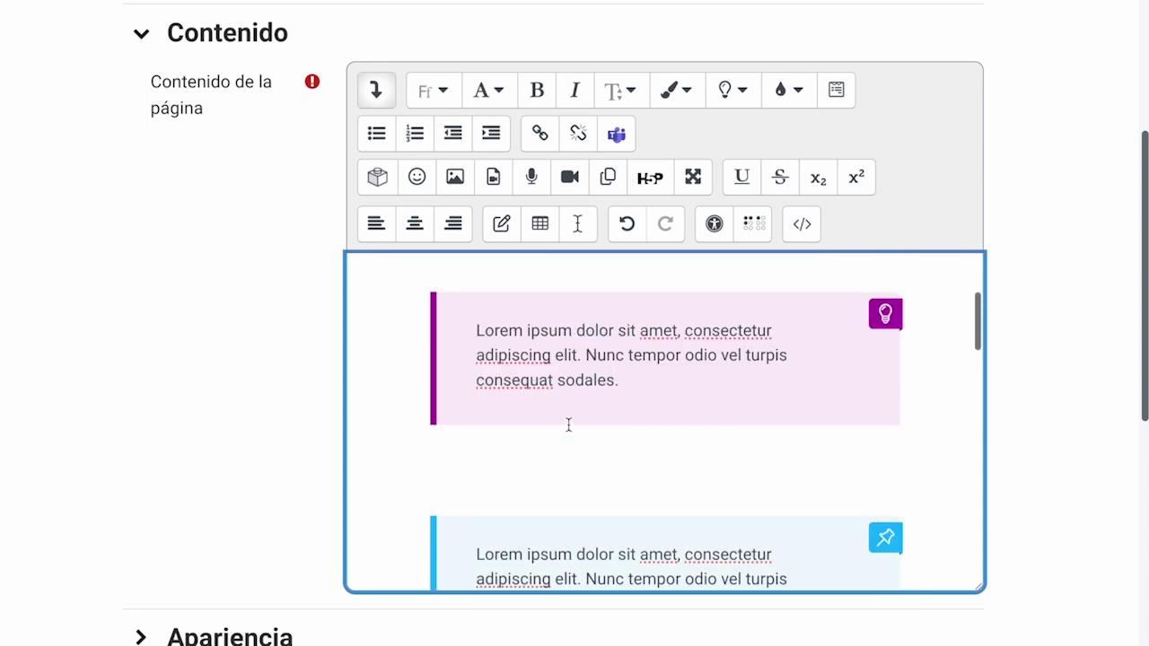
scroll(567, 431, down, 10)
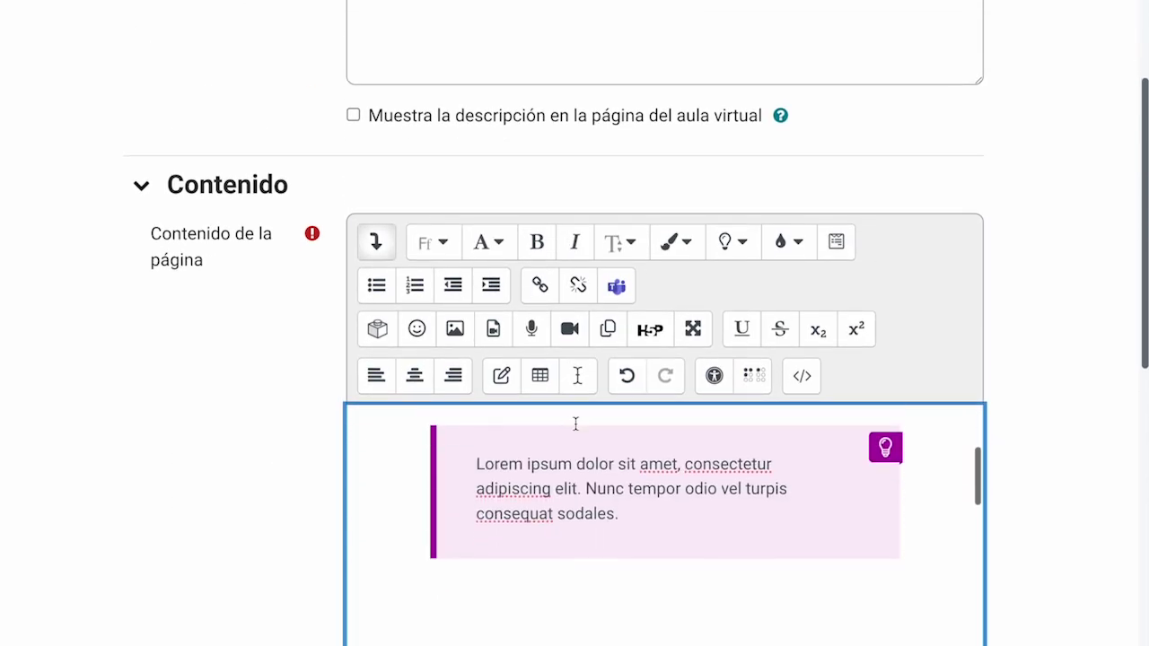
Step: Expand the page's Apariencia settings, leave them as set, and save the page, returning to the course
scroll(238, 449, down, 8)
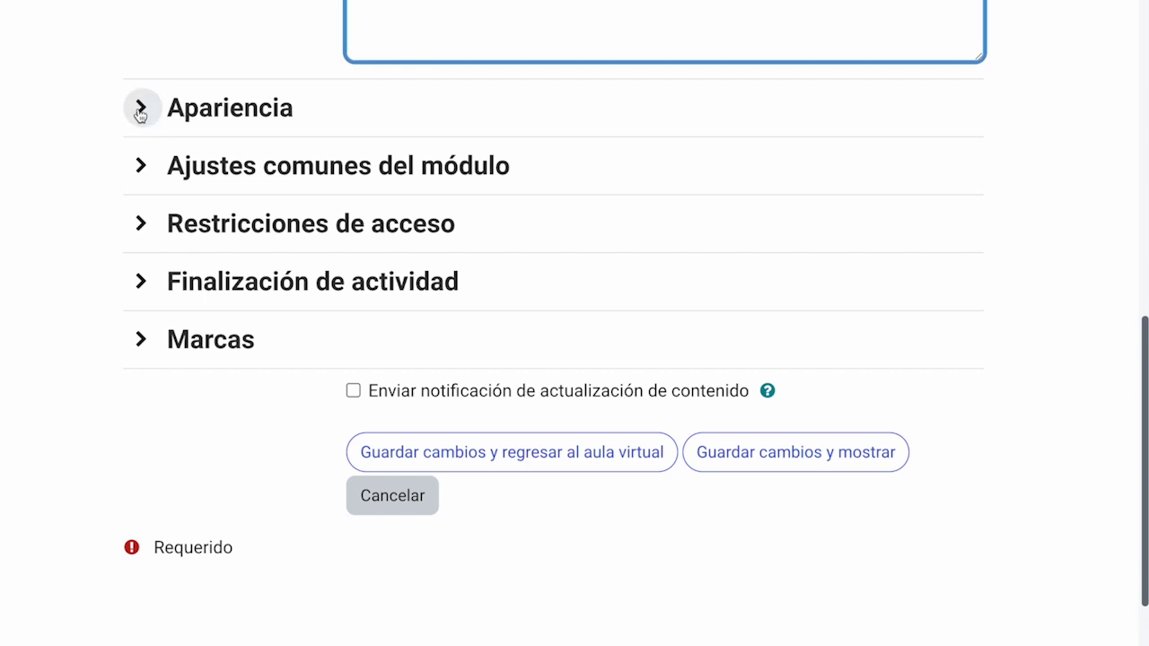
click(141, 108)
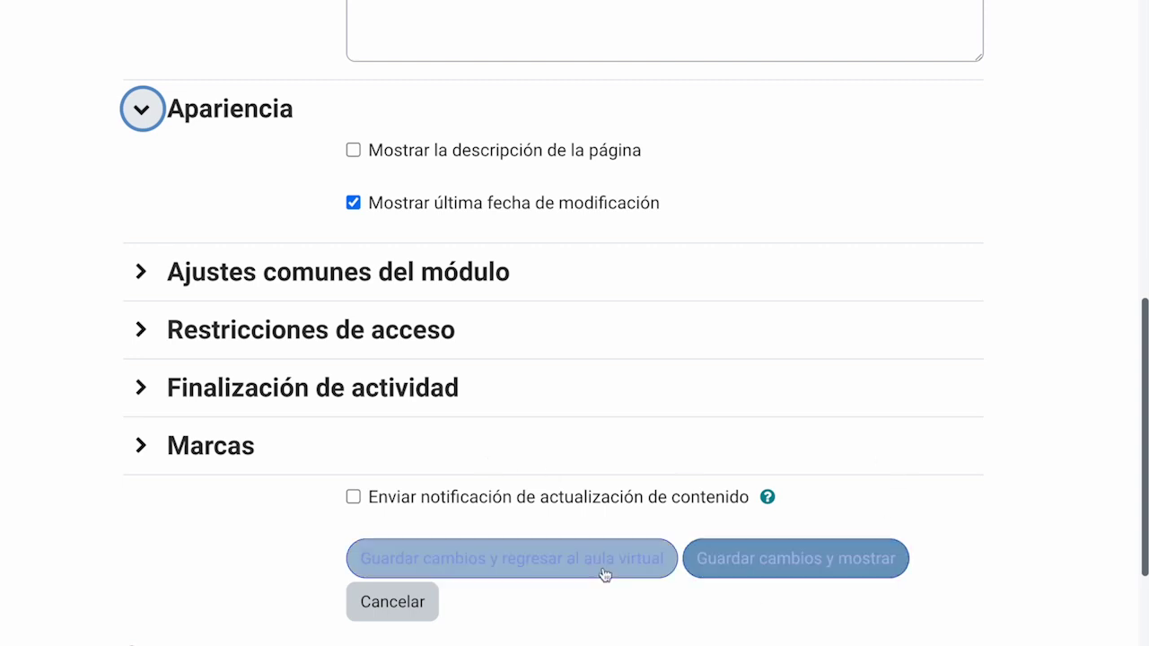
click(575, 573)
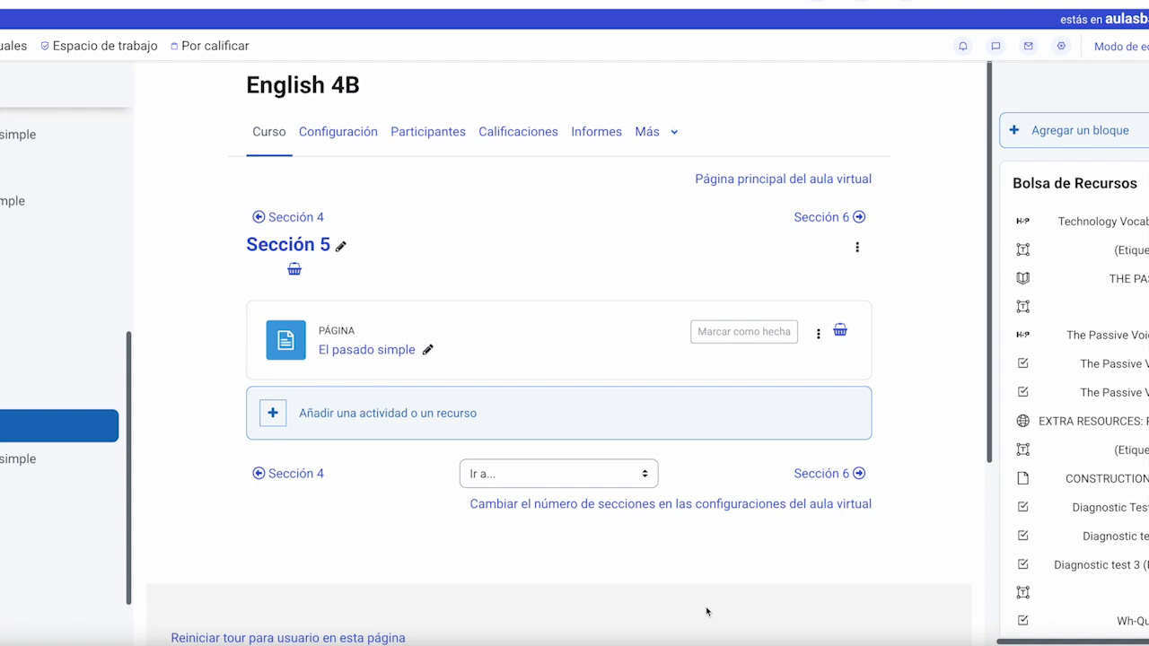
Step: Open the settings of the El pasado simple page from Sección 5 and review the form from beginning to end
click(819, 336)
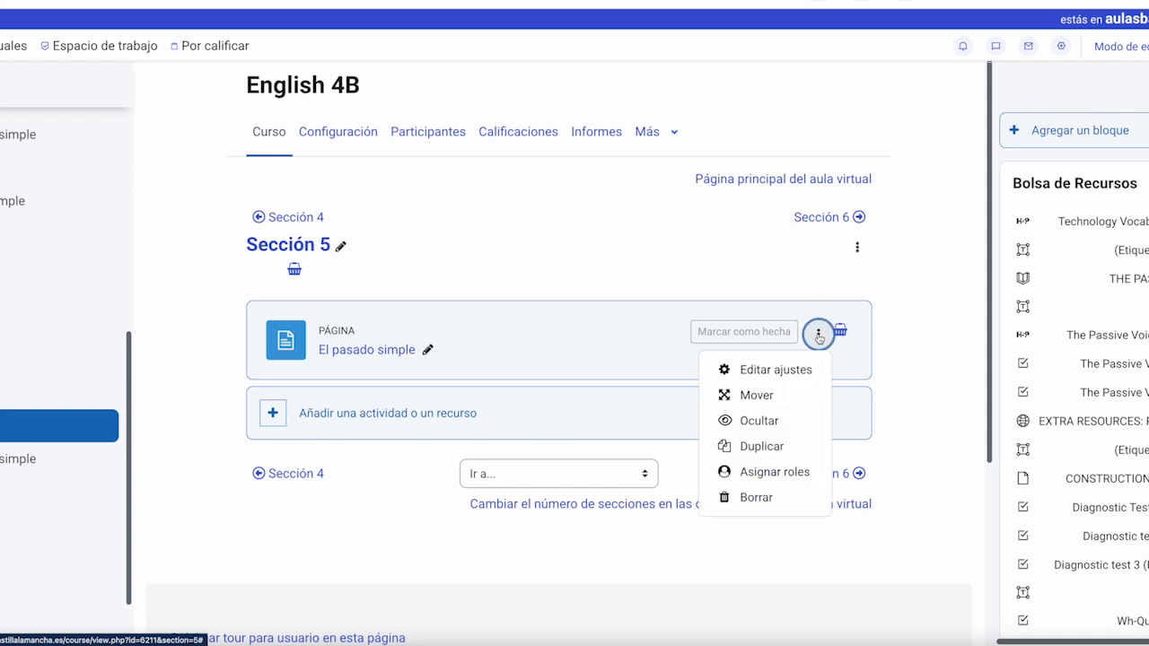
click(776, 370)
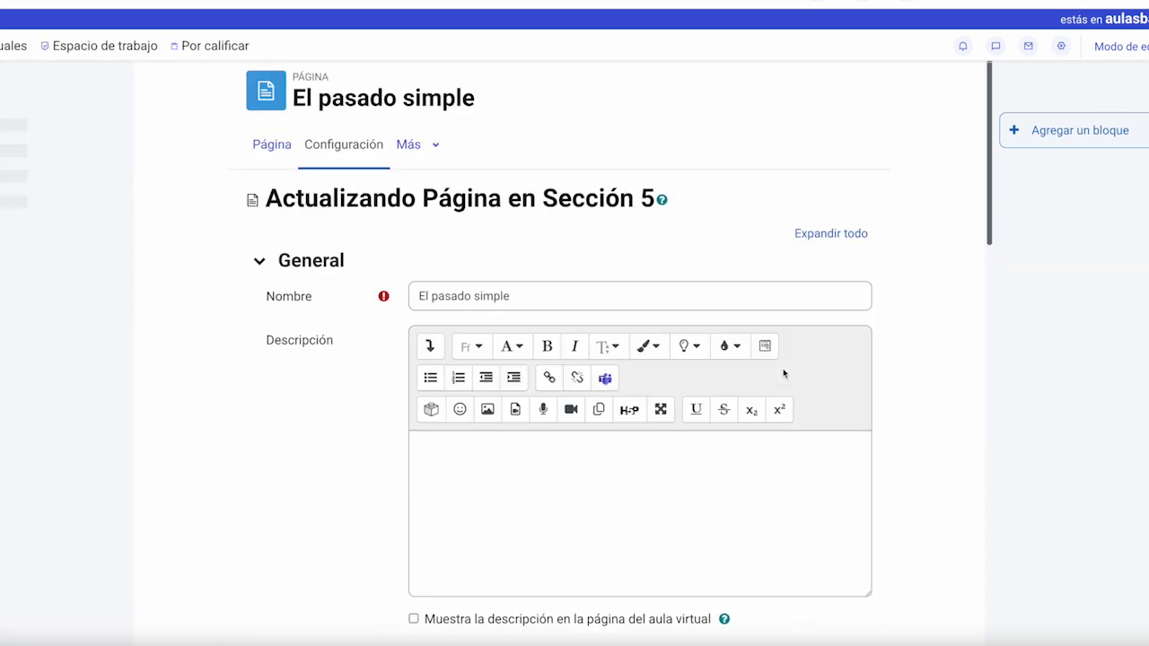
scroll(513, 480, down, 4)
scroll(513, 480, down, 5)
scroll(513, 481, up, 10)
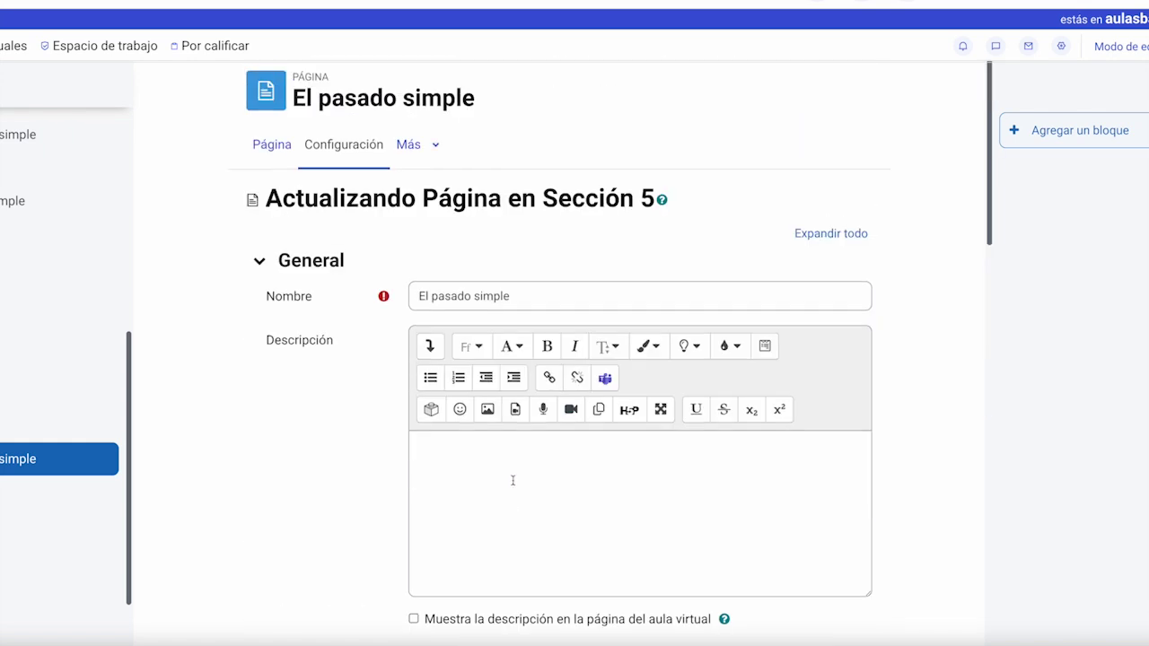
scroll(513, 480, down, 5)
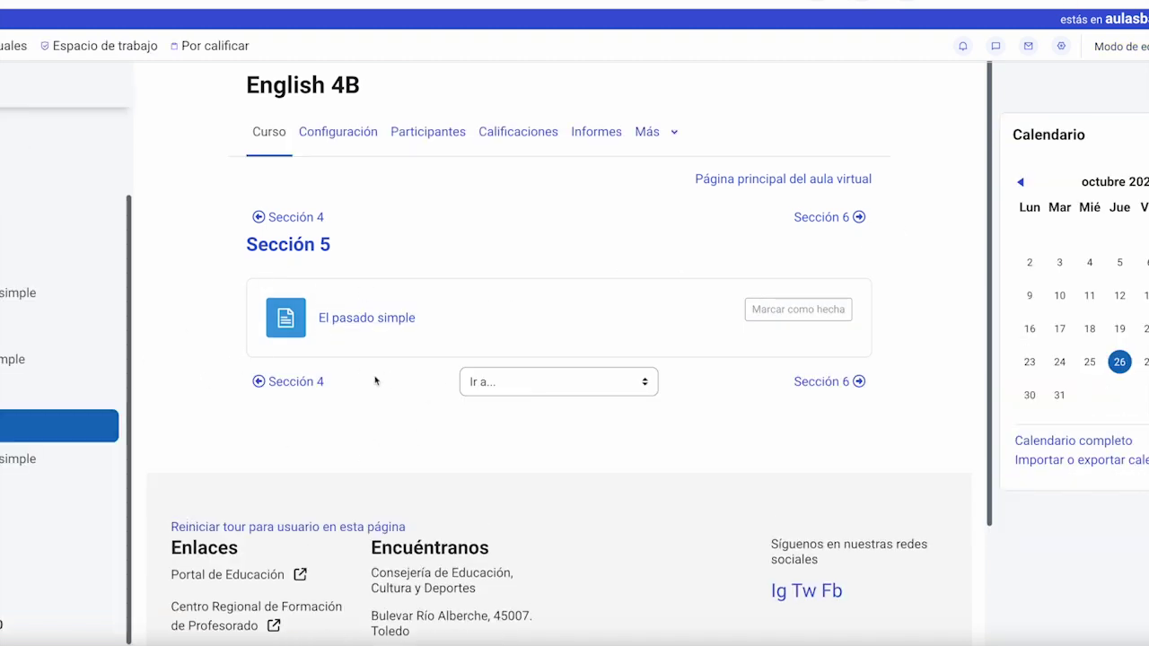
Step: View the El pasado simple page with editing mode off and look over its Configuración form
click(347, 322)
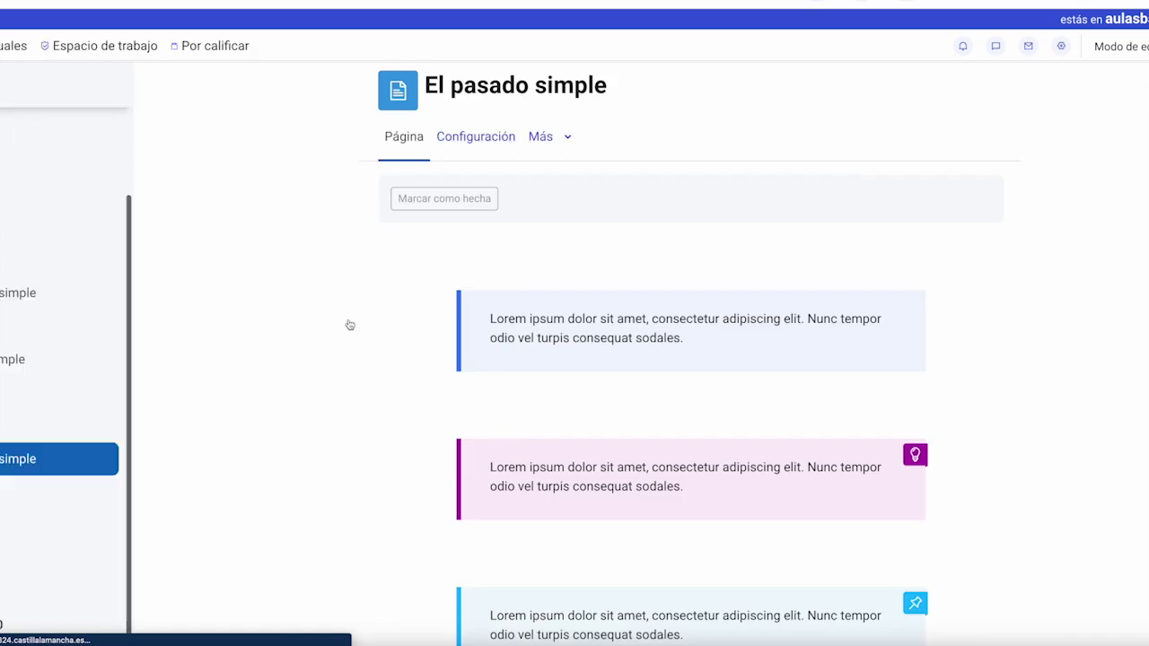
click(476, 139)
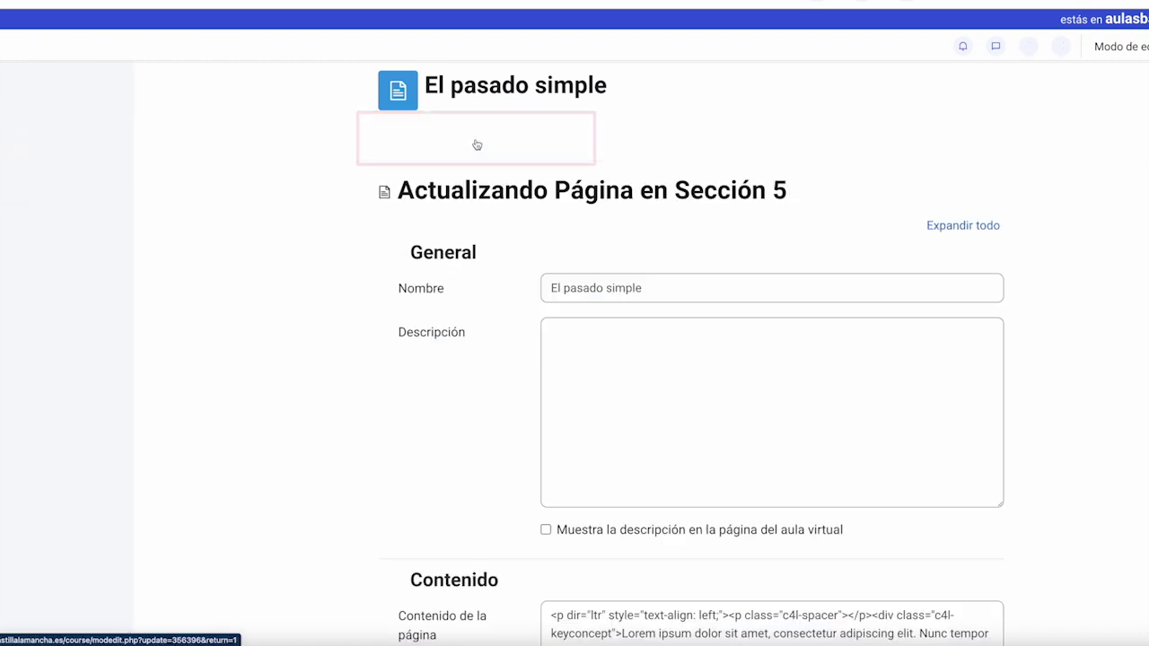
scroll(486, 352, down, 5)
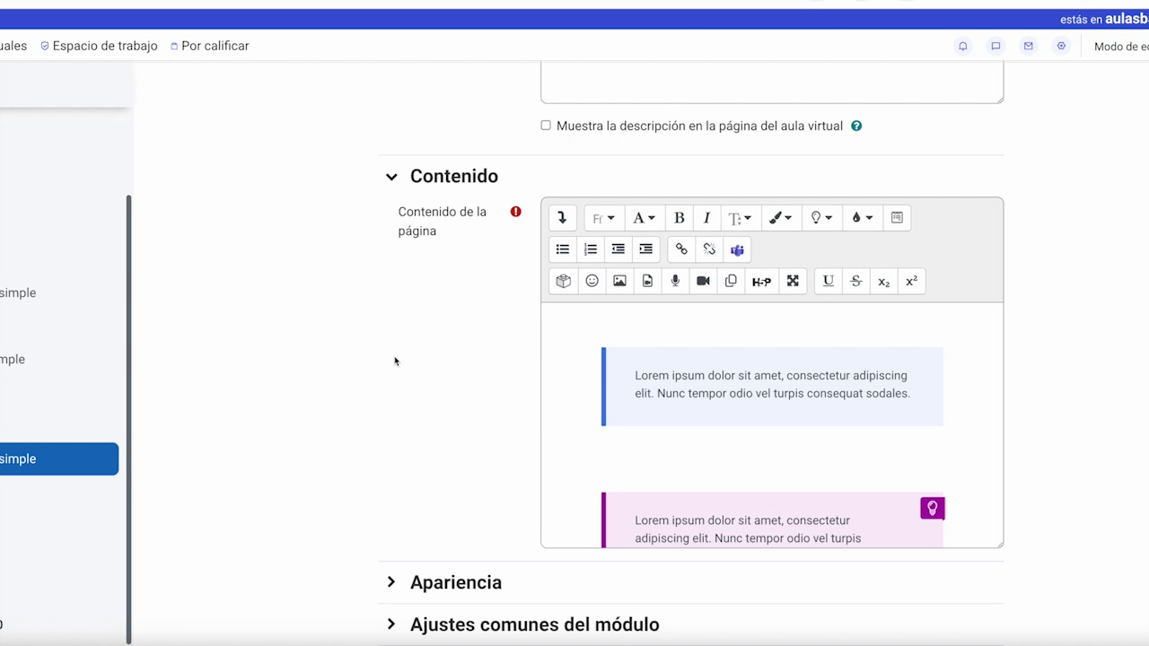
scroll(395, 361, up, 6)
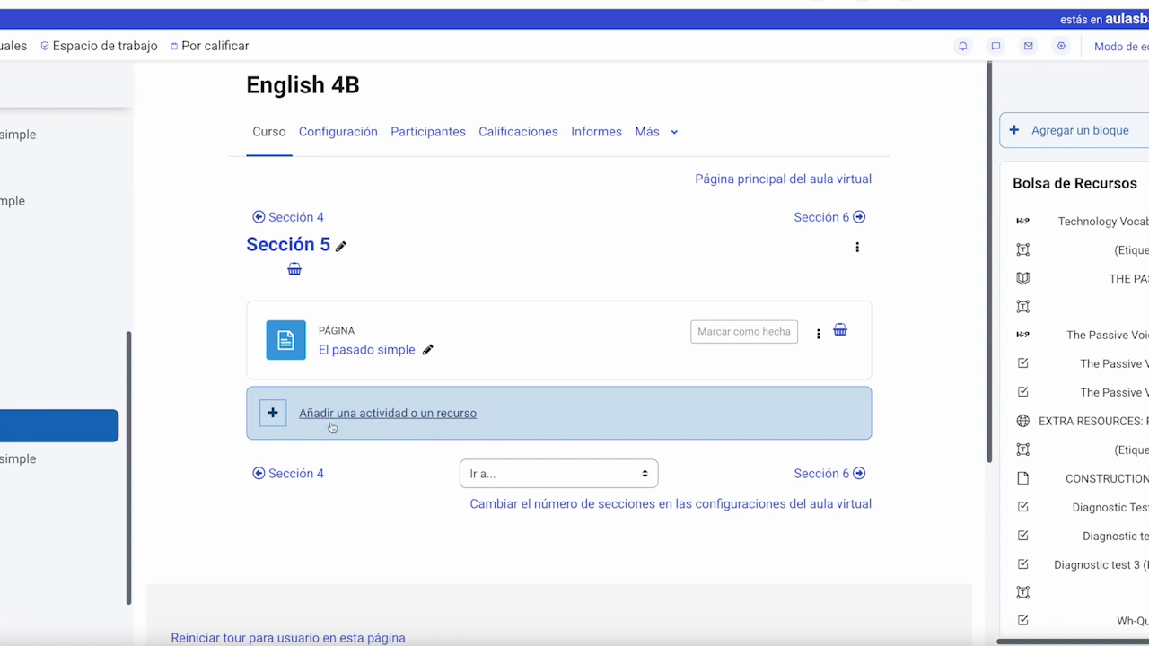
Step: Add a Libro resource to Sección 5 and name it "El Futuro", leaving the description empty
click(386, 416)
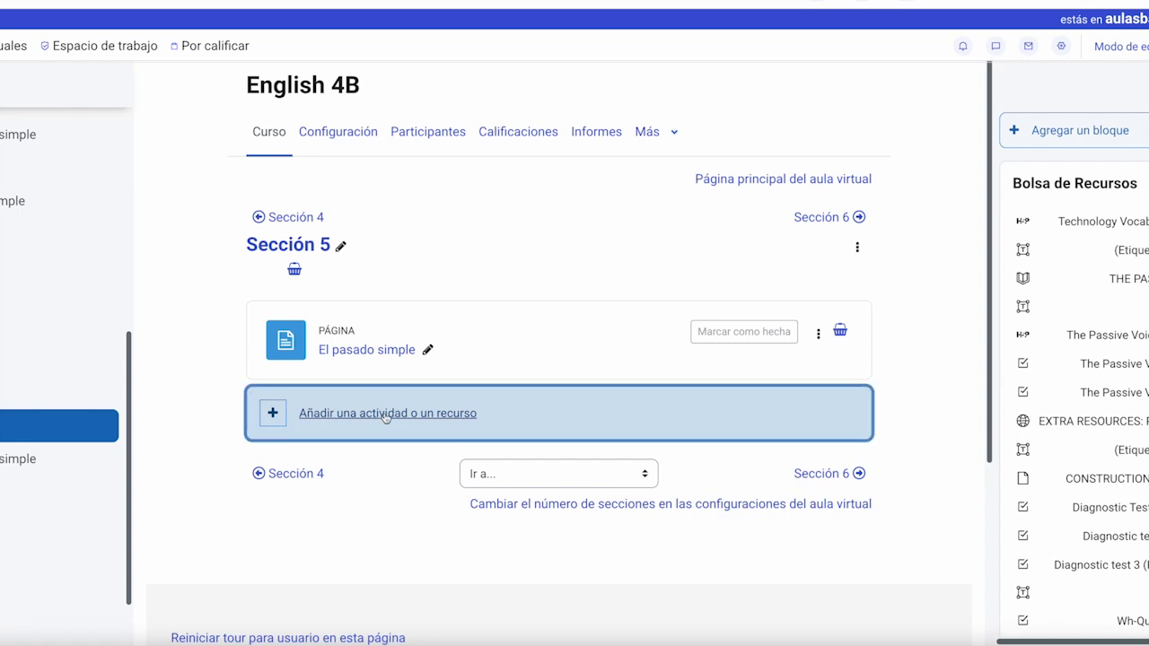
click(436, 118)
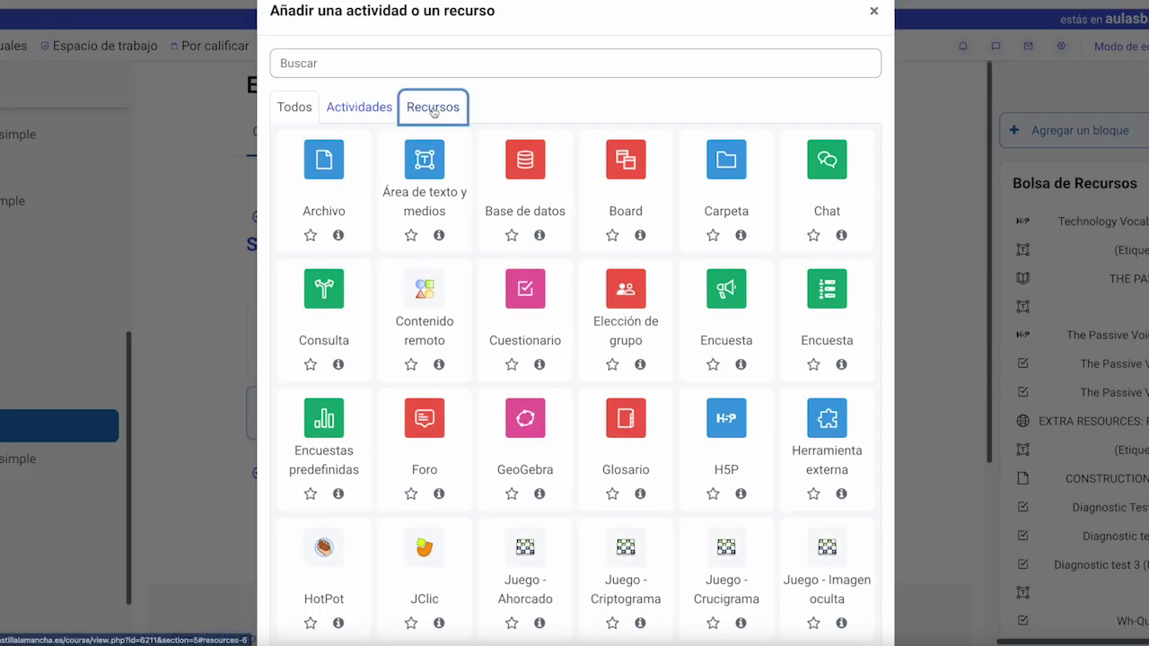
click(620, 166)
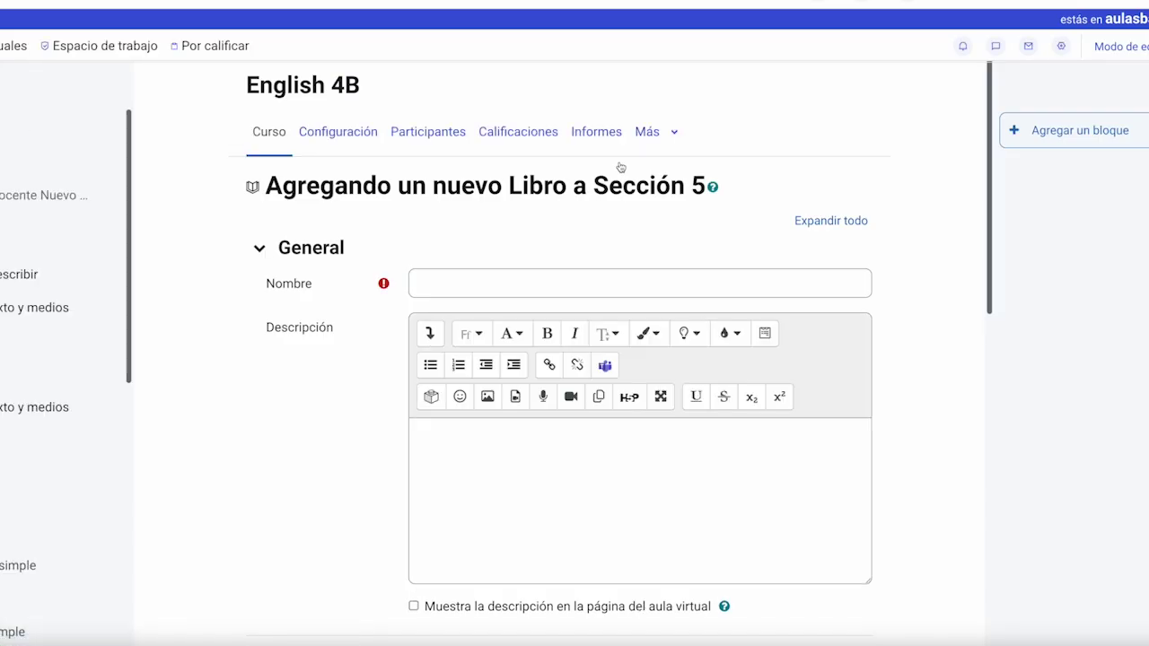
click(442, 285)
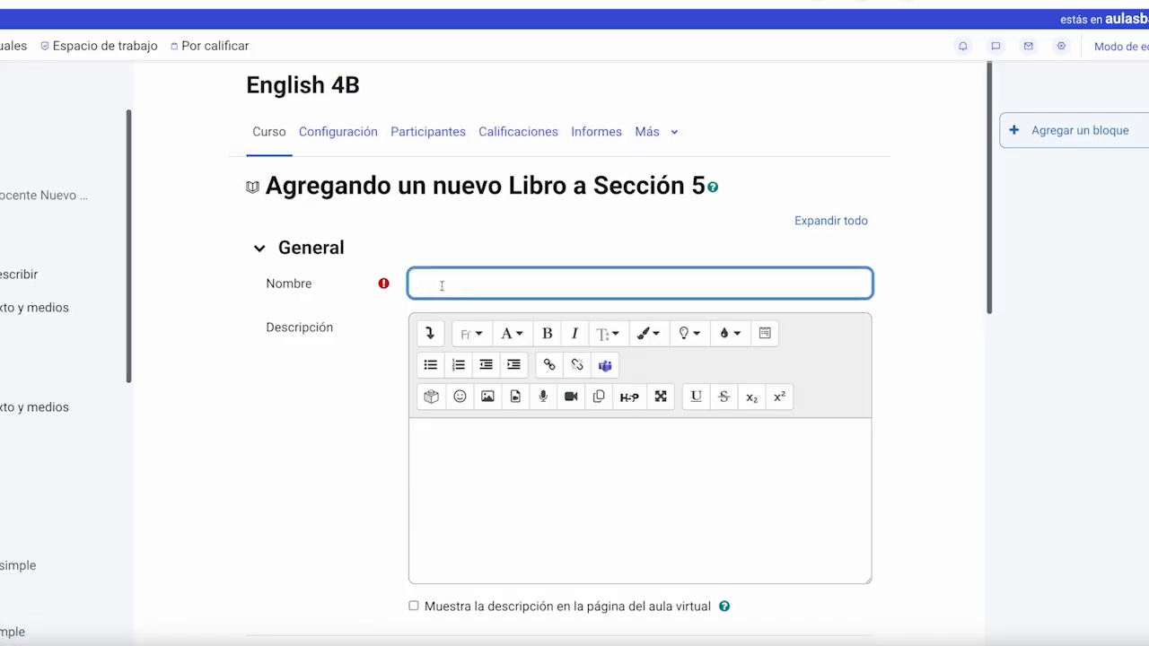
text(El Futuro)
click(476, 454)
Step: Review the chapter numbering options, keep Númerica, and save and display the book
scroll(477, 454, down, 2)
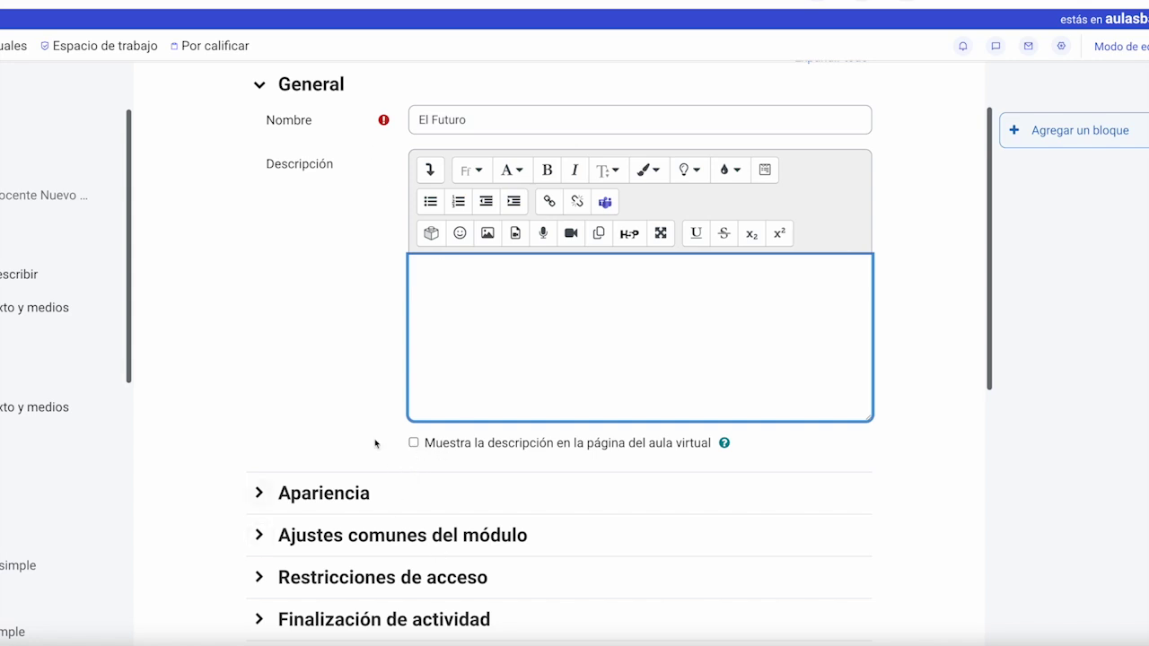
click(259, 507)
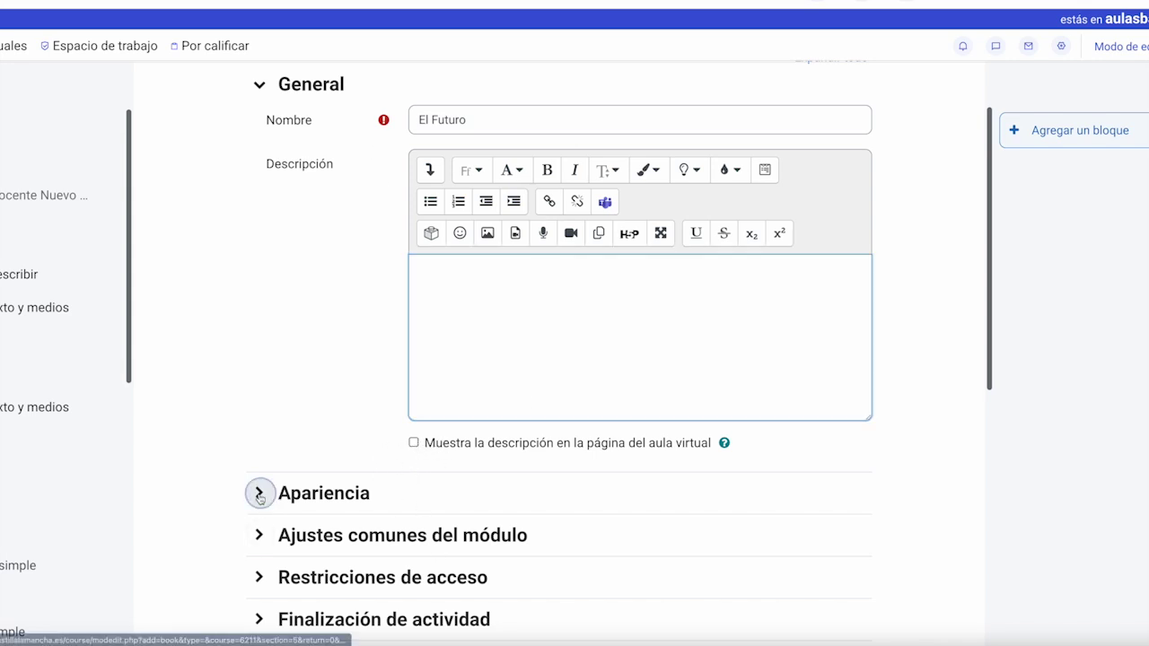
scroll(391, 499, down, 2)
scroll(390, 498, down, 3)
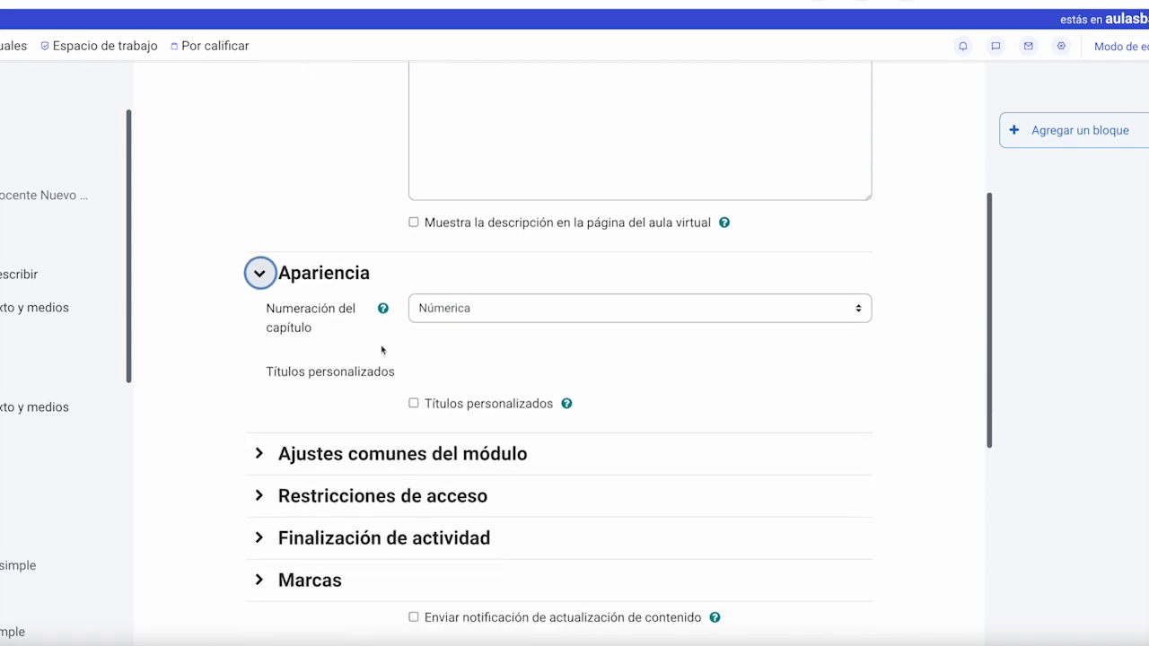
click(609, 323)
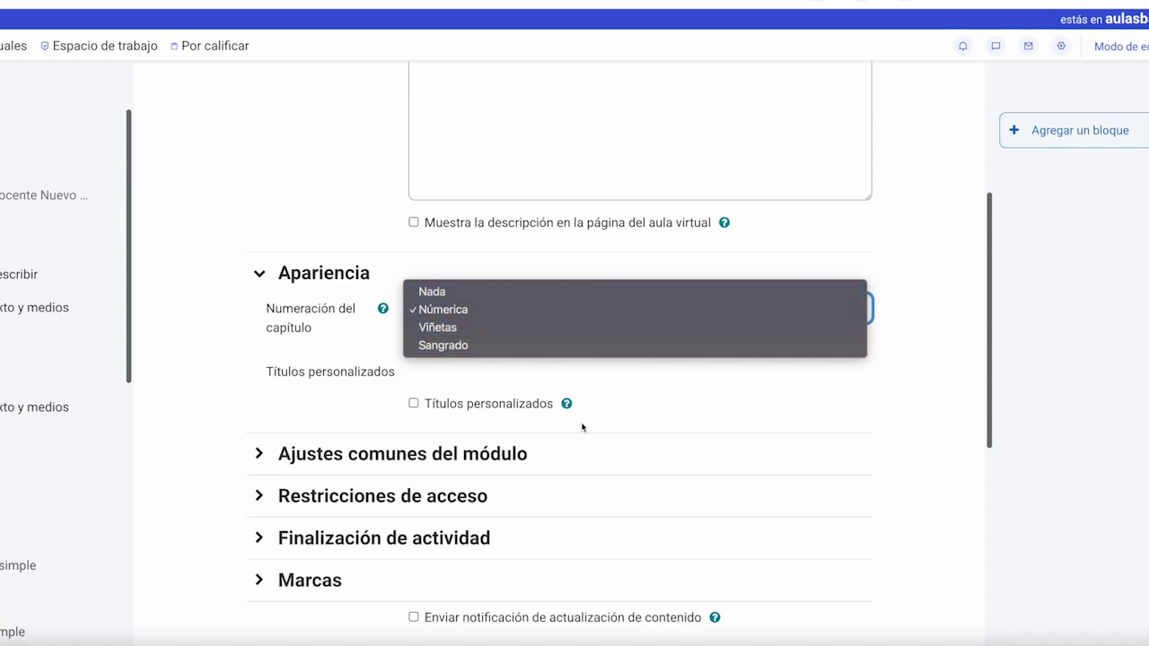
click(647, 401)
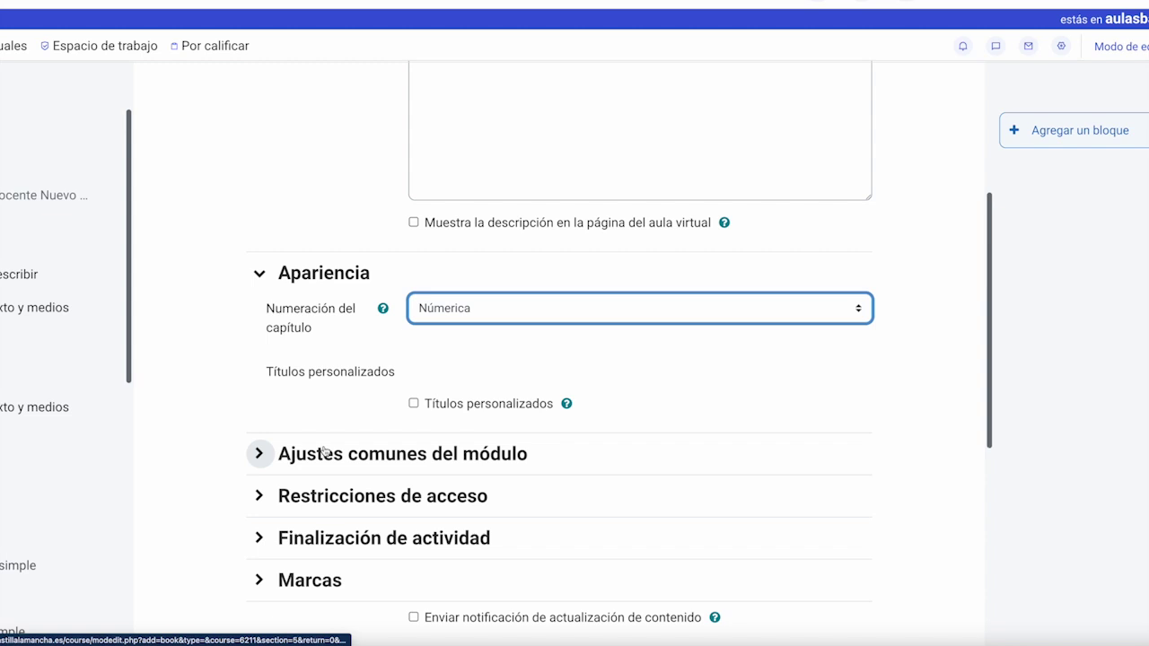
scroll(326, 452, down, 3)
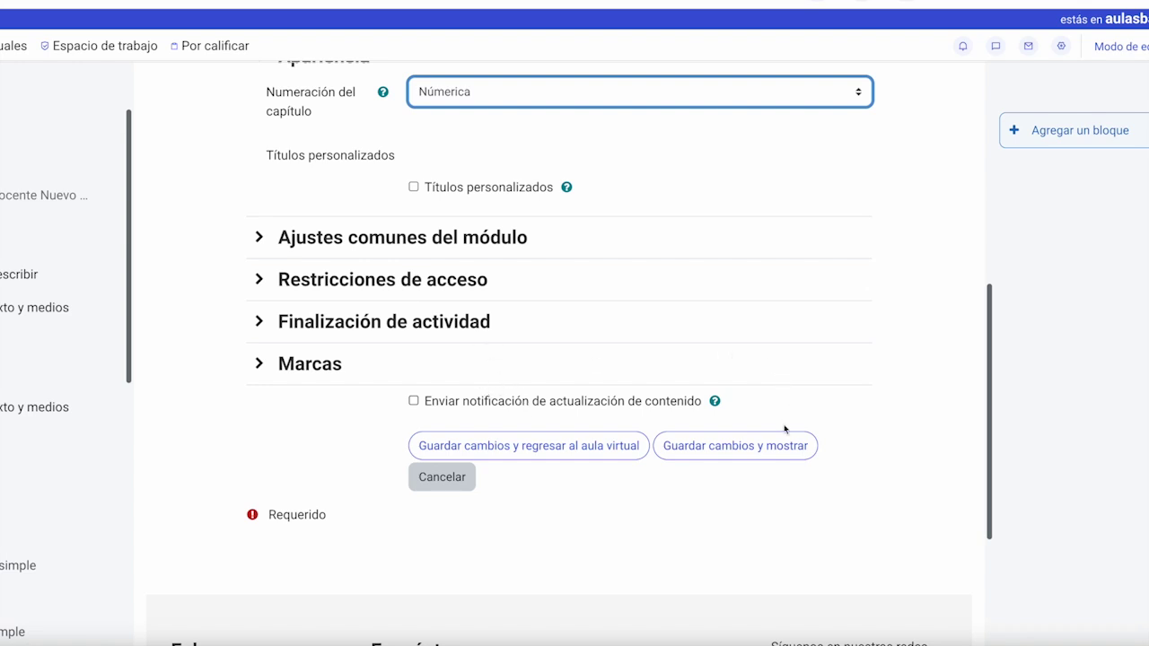
click(729, 446)
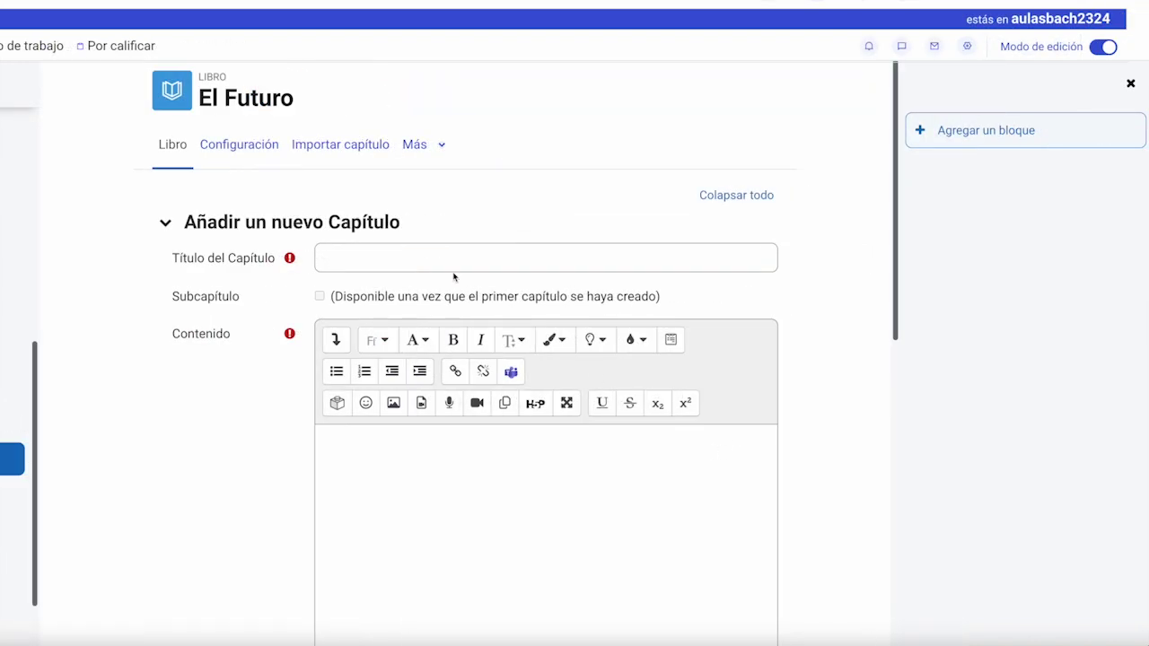
Step: Create the book's first chapter, titled "Capítulo 1", with the text "Contenido"
click(384, 259)
text(Capítulo 1)
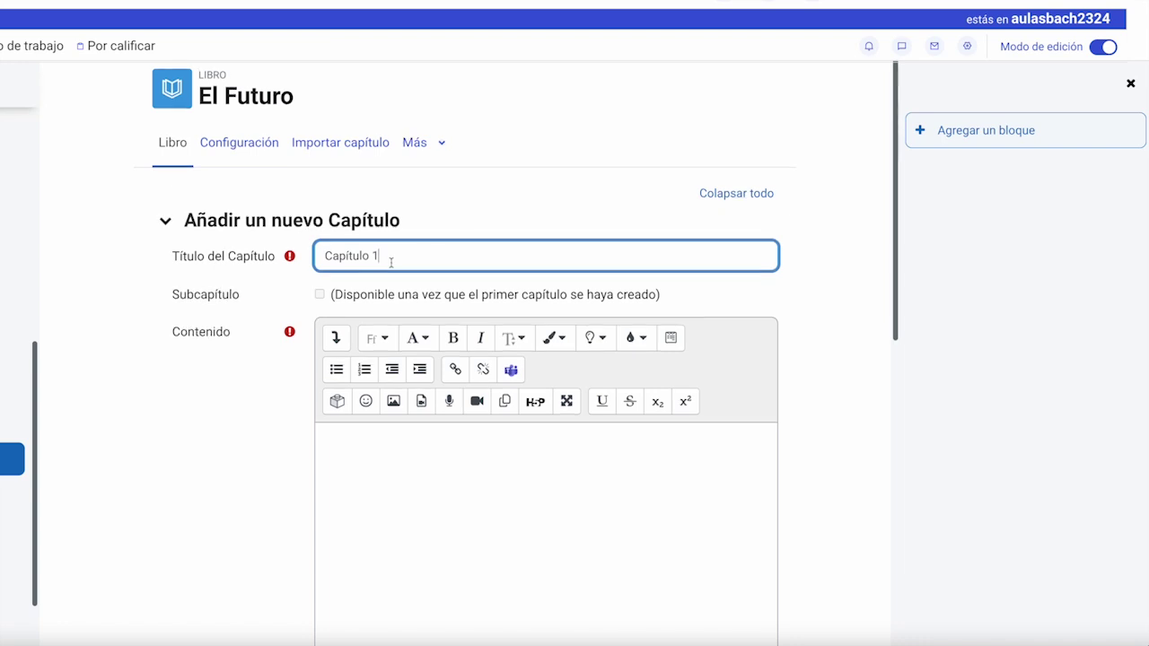
scroll(385, 270, down, 2)
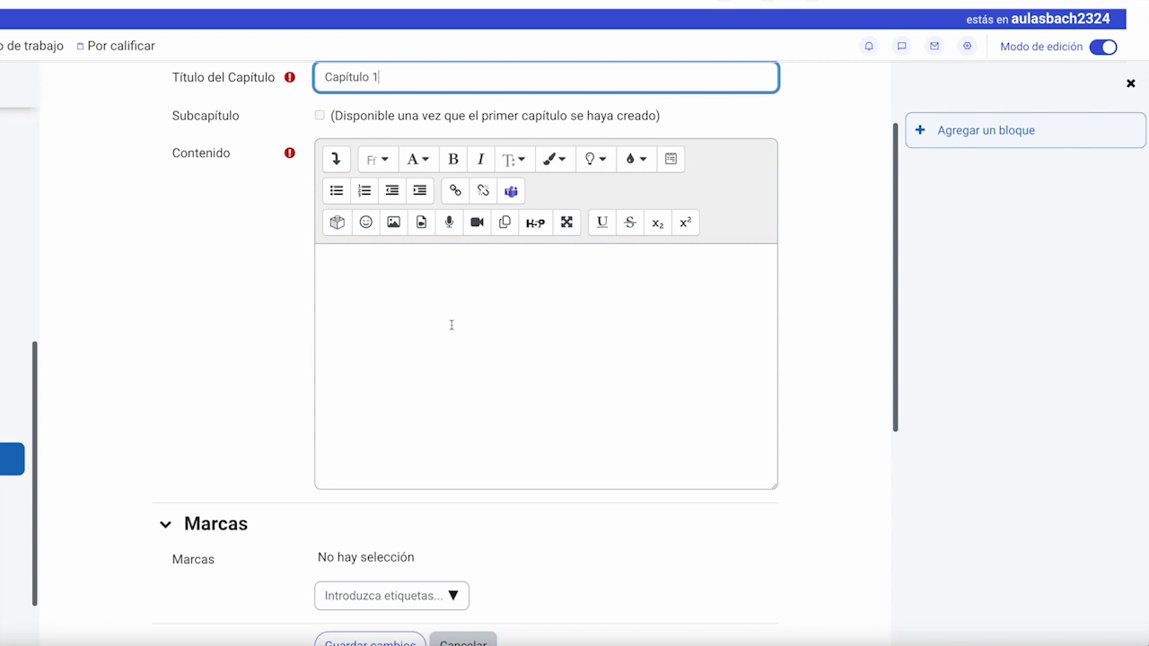
scroll(451, 325, down, 4)
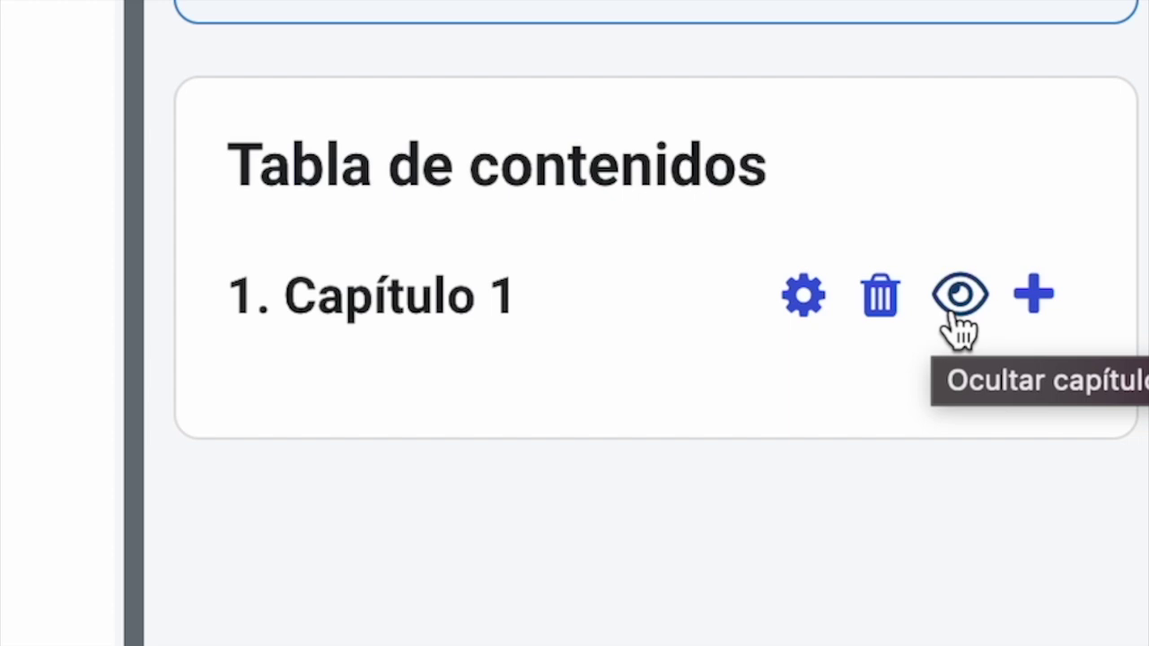
Step: Add a subchapter titled "Subcapítulo 1" after Capítulo 1 with the text "Contenido" and save it
click(1034, 297)
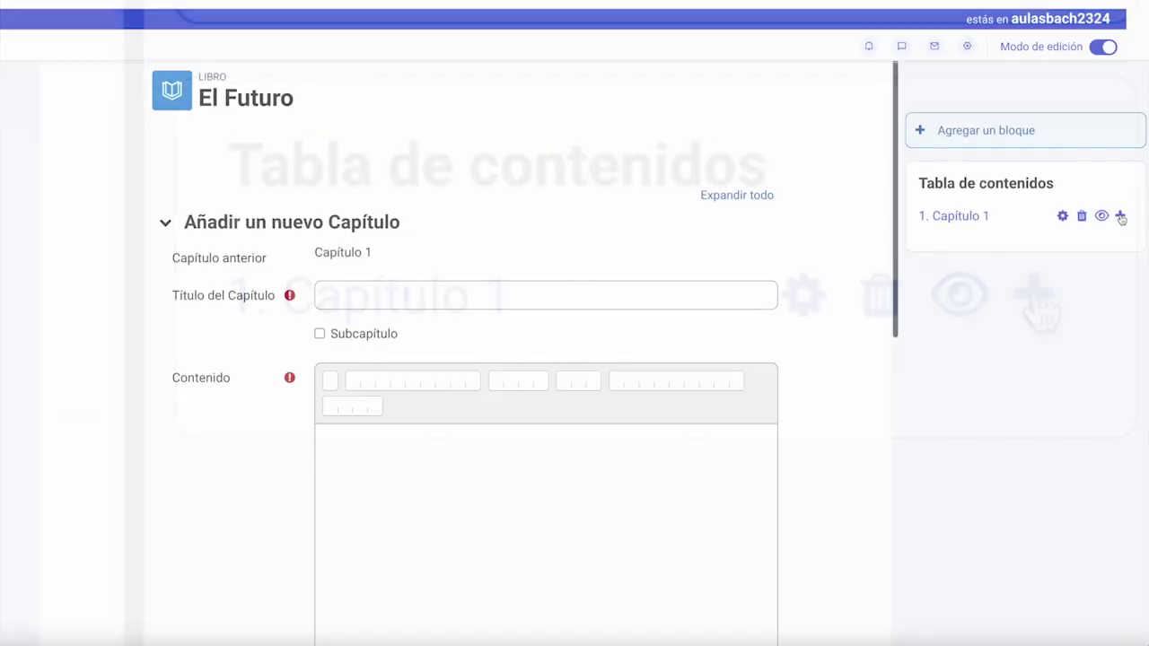
click(333, 293)
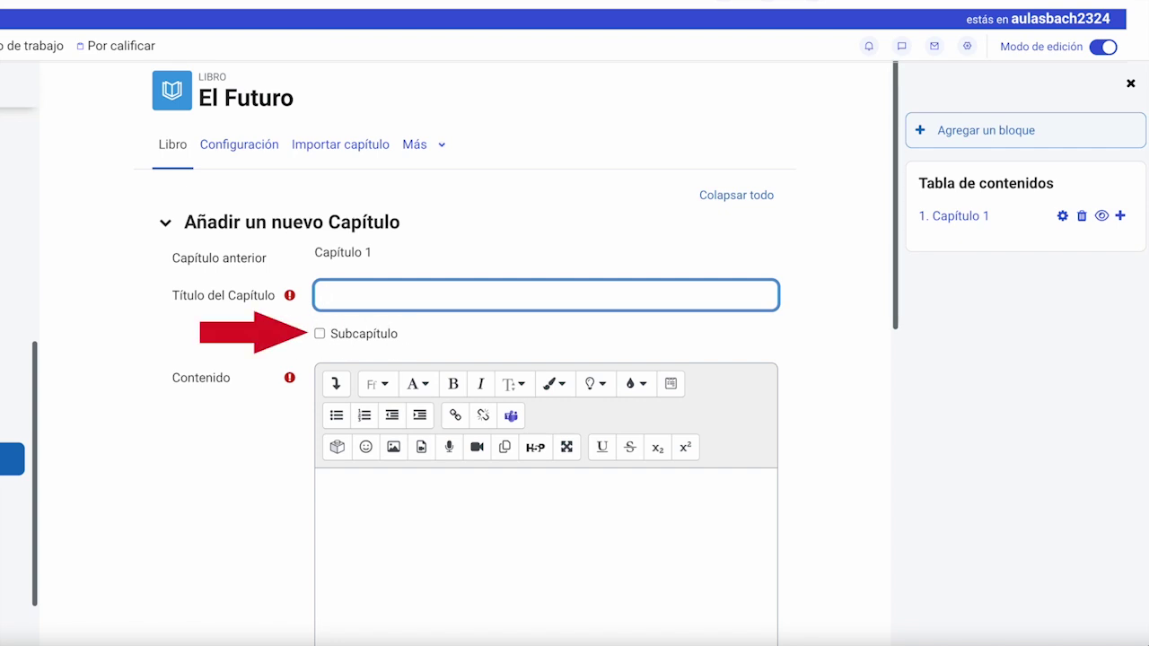
text(Subcapít)
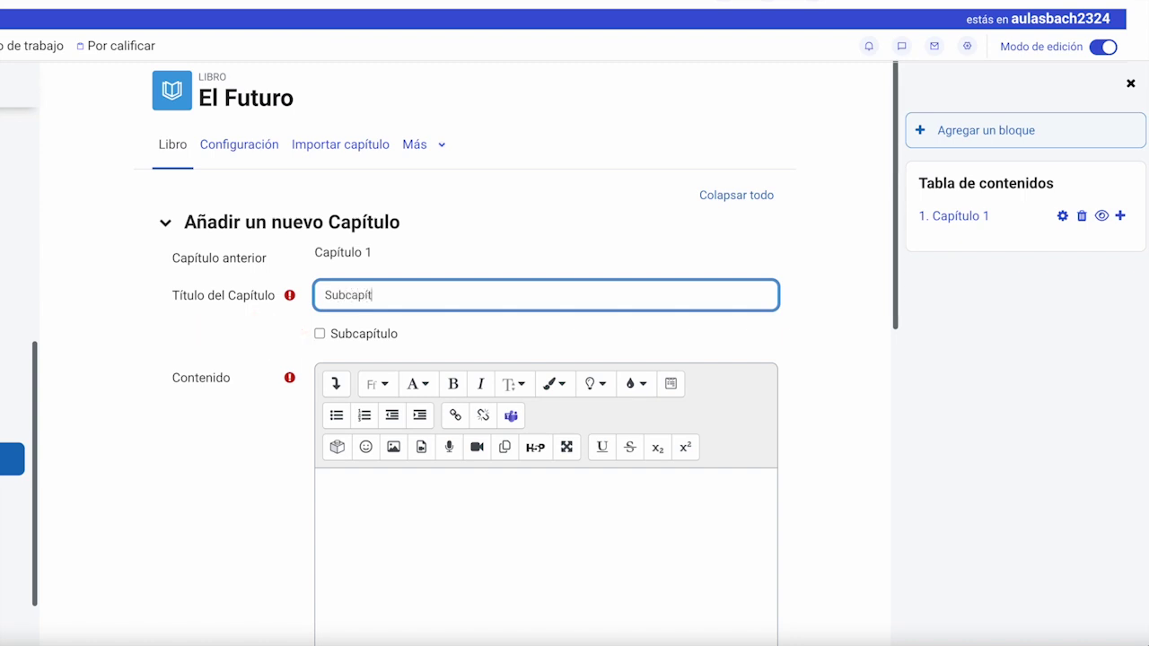
text(ulo 1)
click(320, 333)
click(355, 481)
text(Contenido)
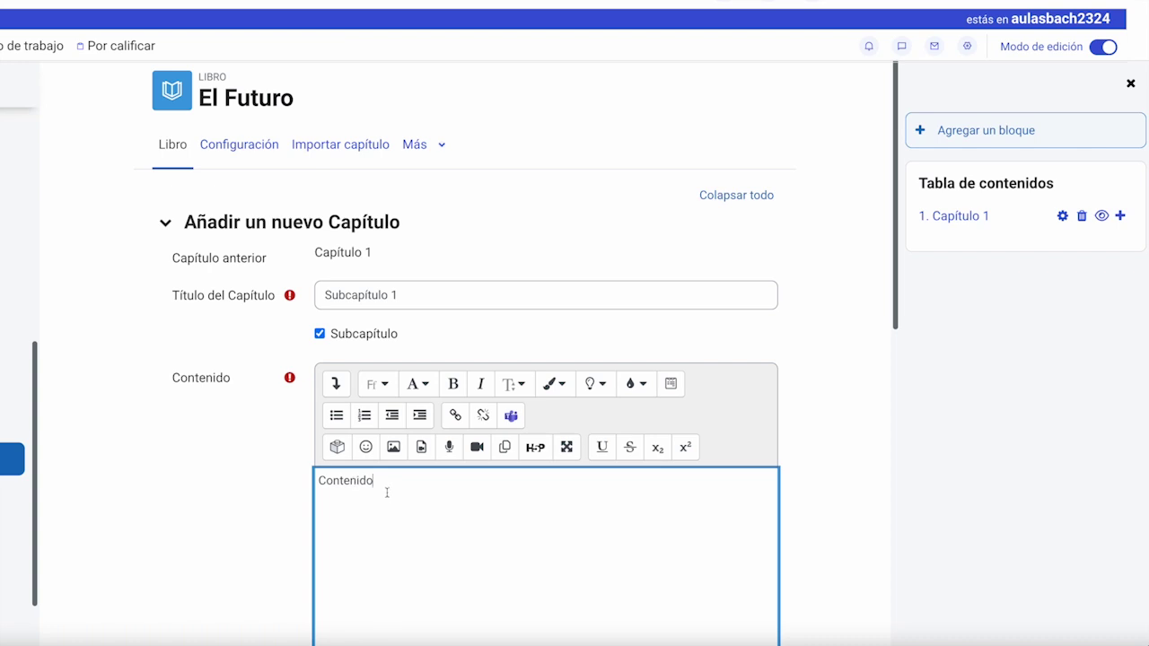
scroll(387, 493, down, 5)
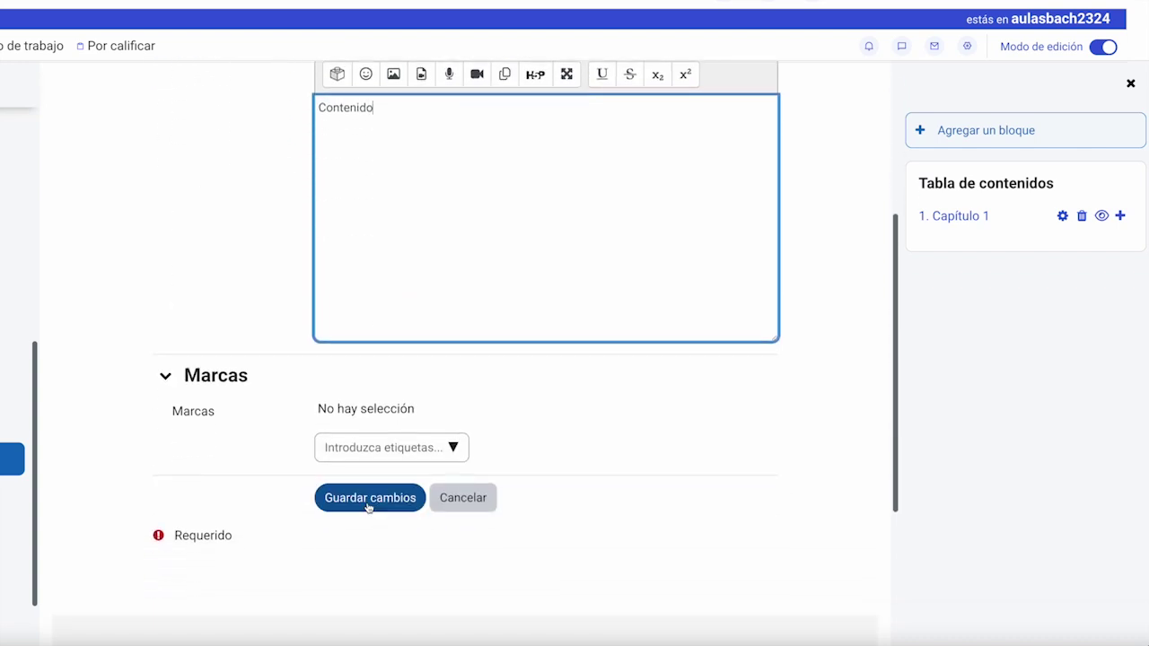
click(368, 499)
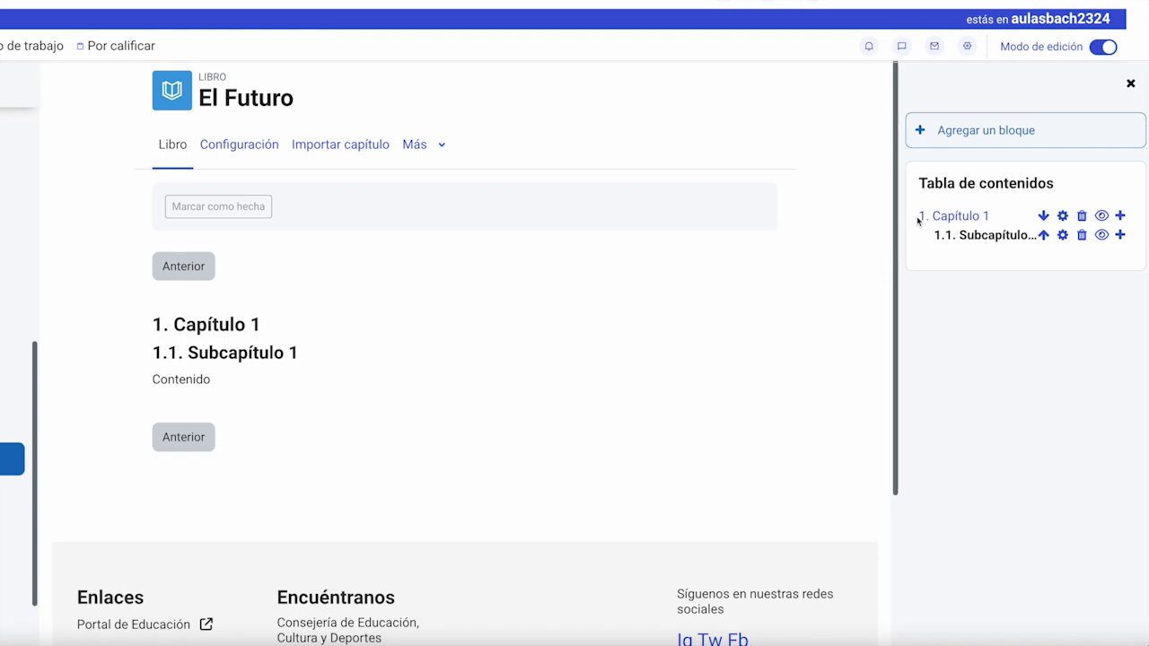
Step: Add a main chapter titled "Capítulo 2" after Subcapítulo 1 with the text "Contenido" and save it
click(1120, 235)
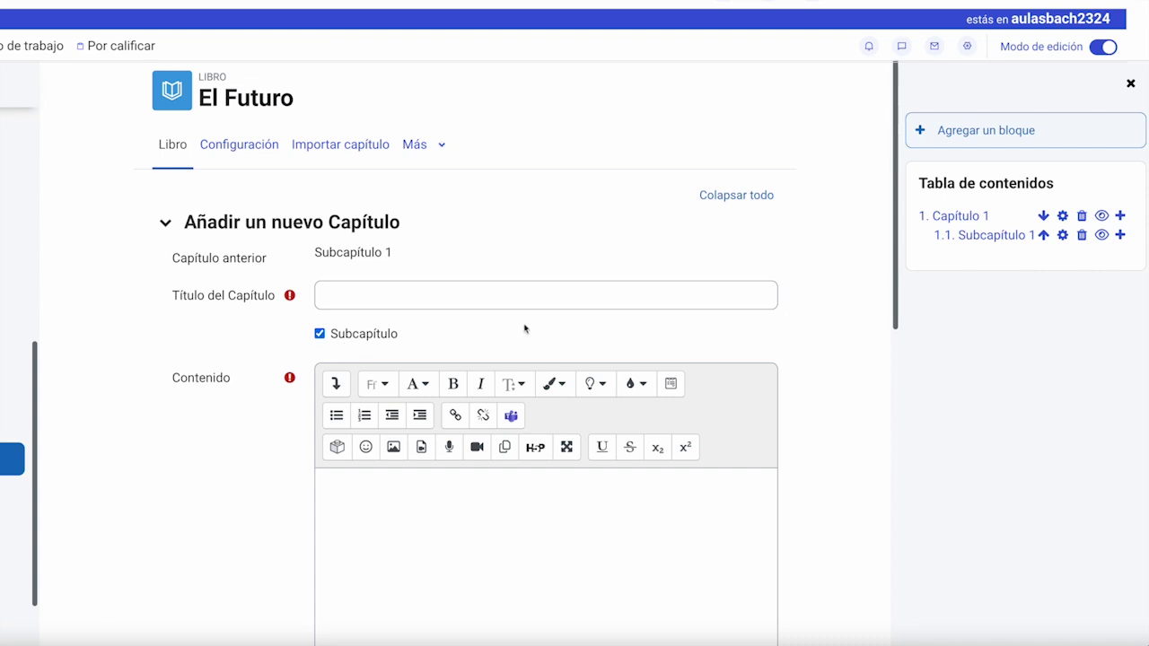
click(319, 334)
click(336, 304)
text(C)
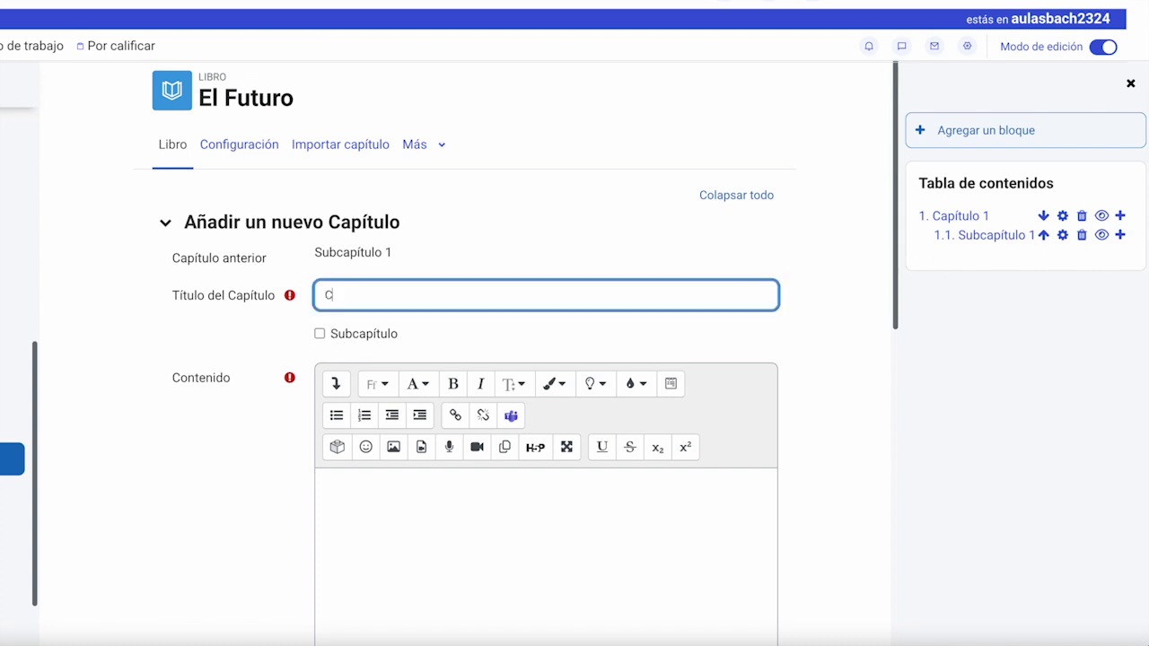
text(apítulo 2)
scroll(359, 353, down, 1)
click(359, 411)
text(Contenido)
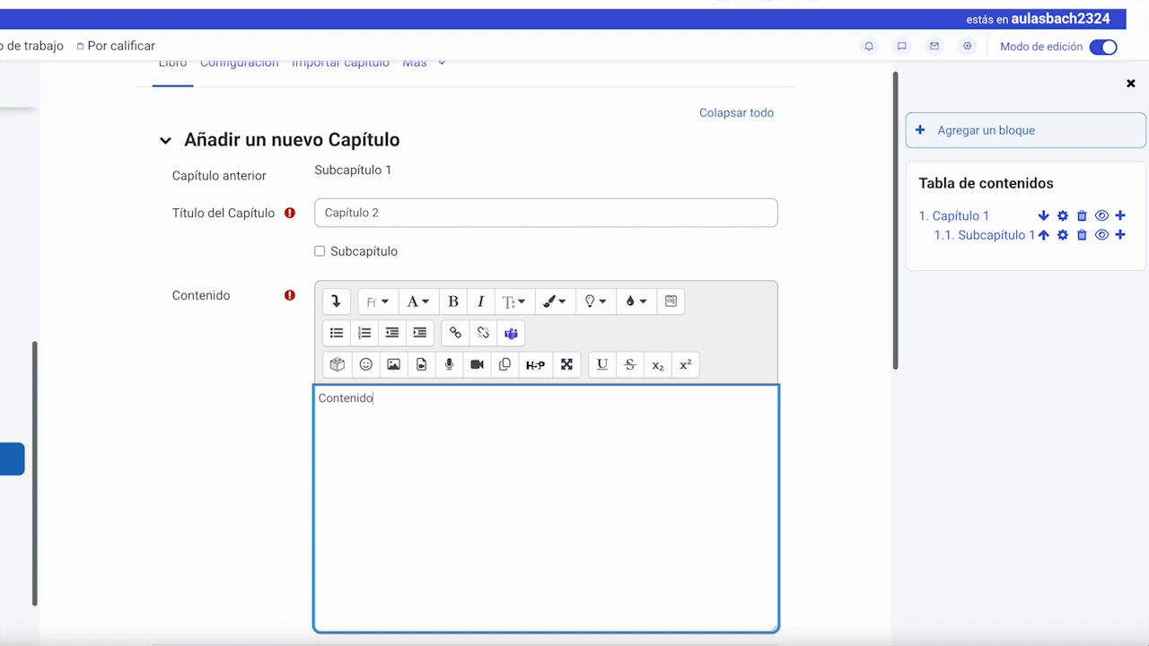
scroll(357, 410, down, 4)
click(365, 481)
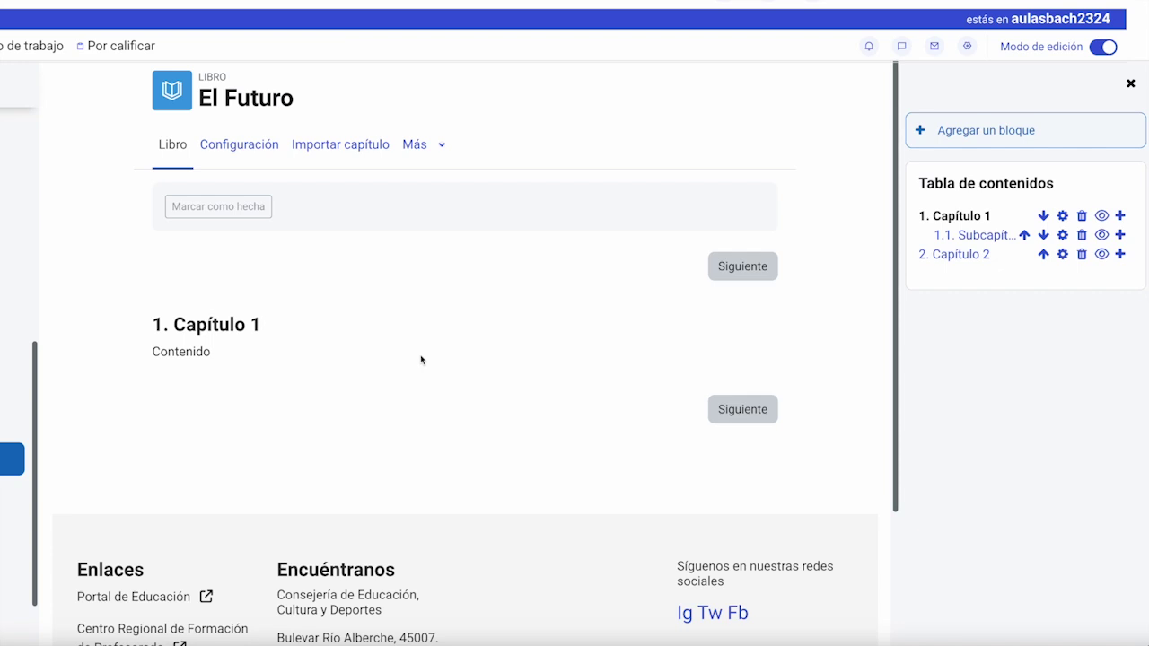
Step: Check the book and Sección 5 with editing mode off, and reopen El Futuro with editing mode back on
click(1102, 49)
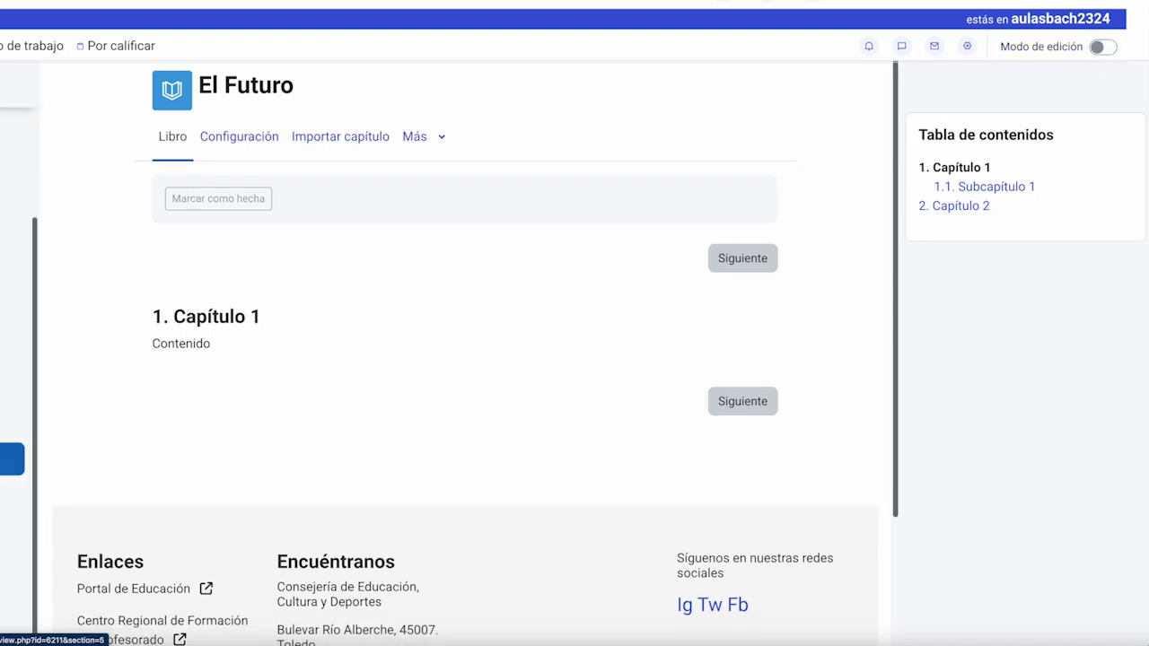
click(3, 392)
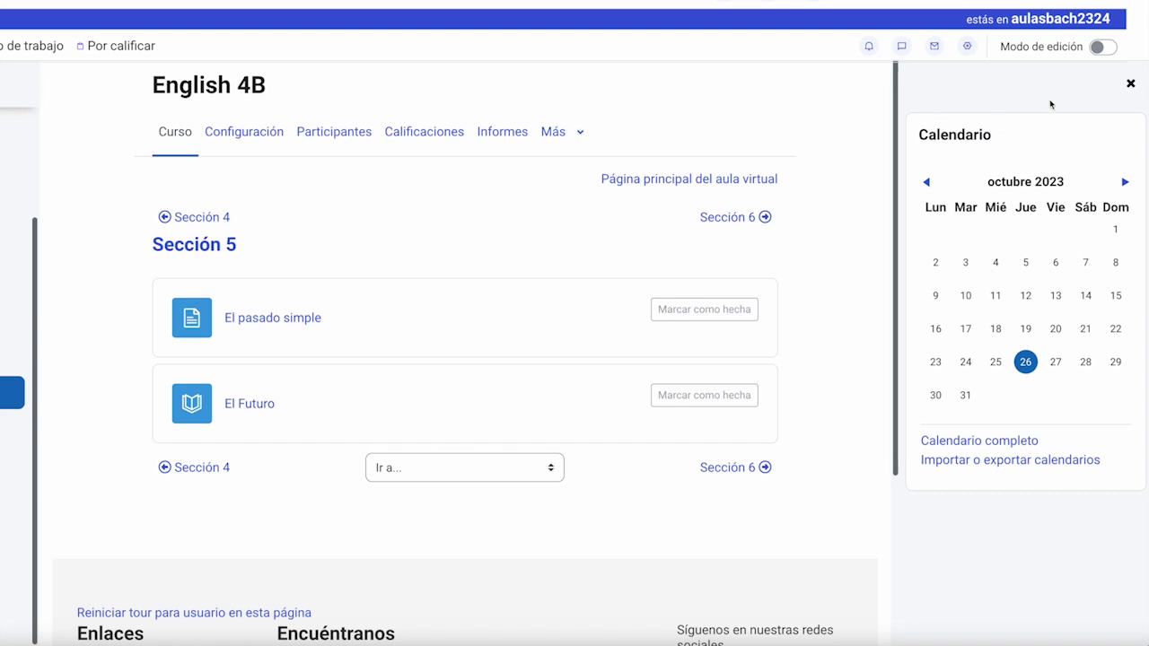
click(1110, 52)
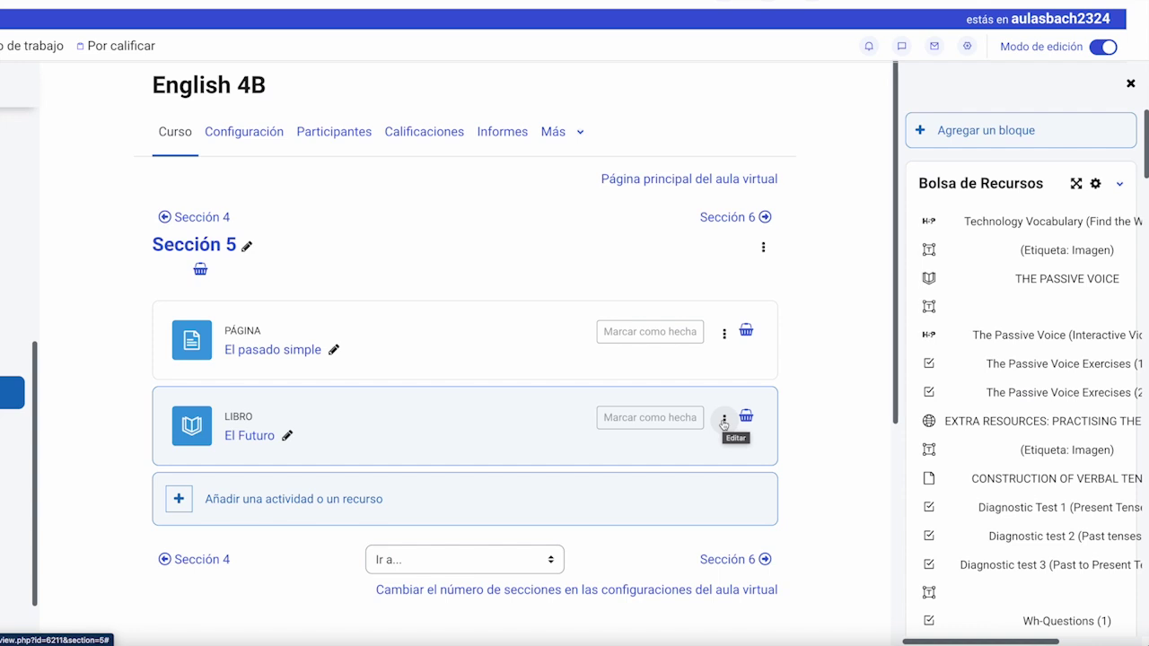
click(243, 440)
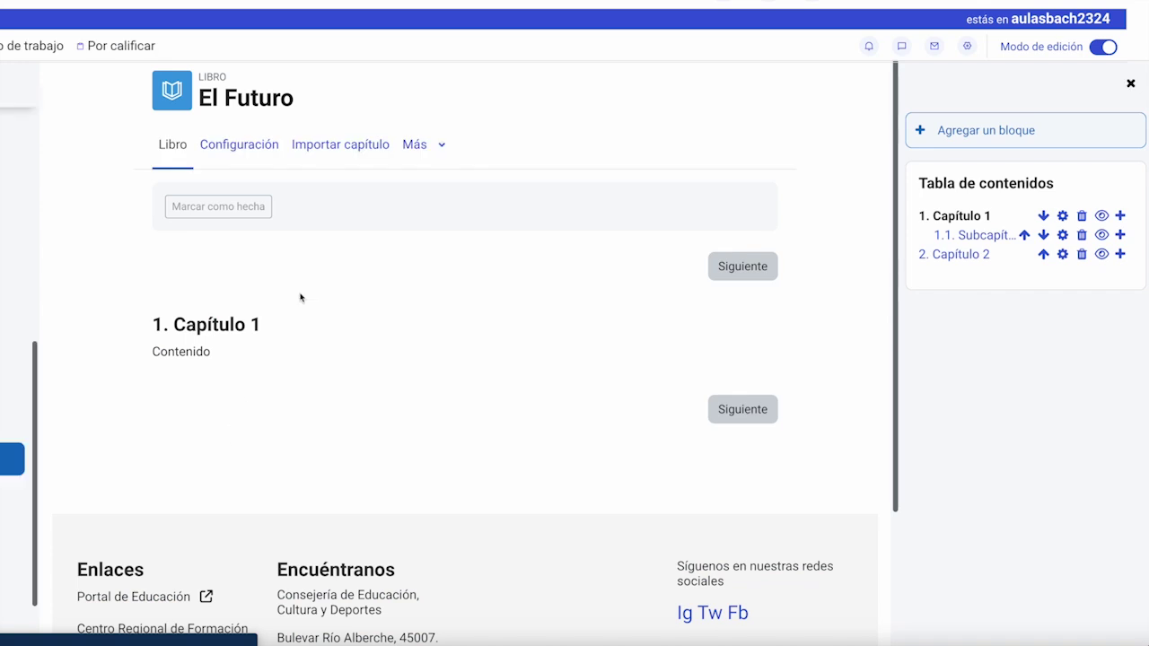